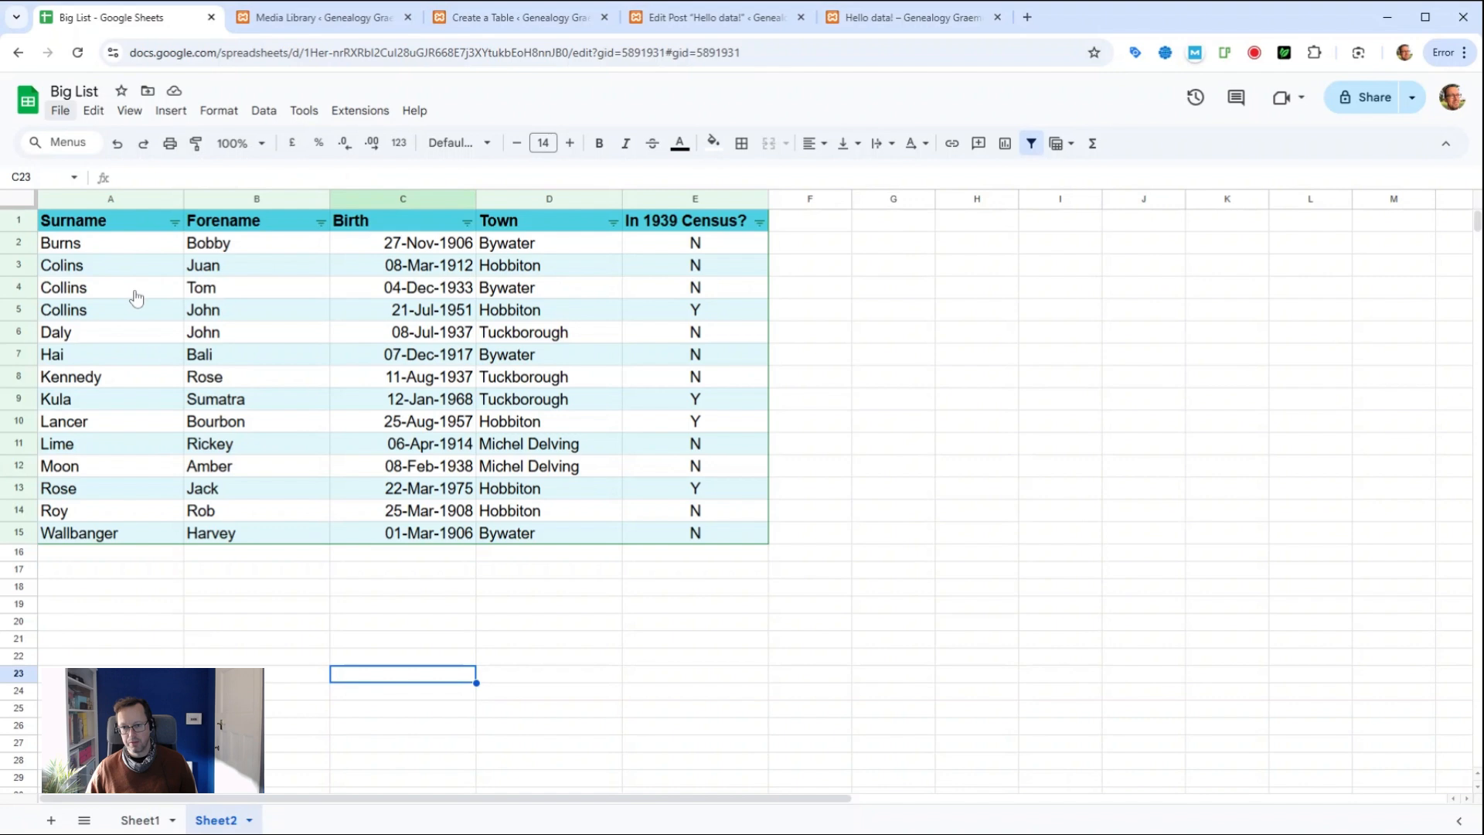
Step: Open the Google Sheets File menu to check the CSV download option, then dismiss it
key("alt+f")
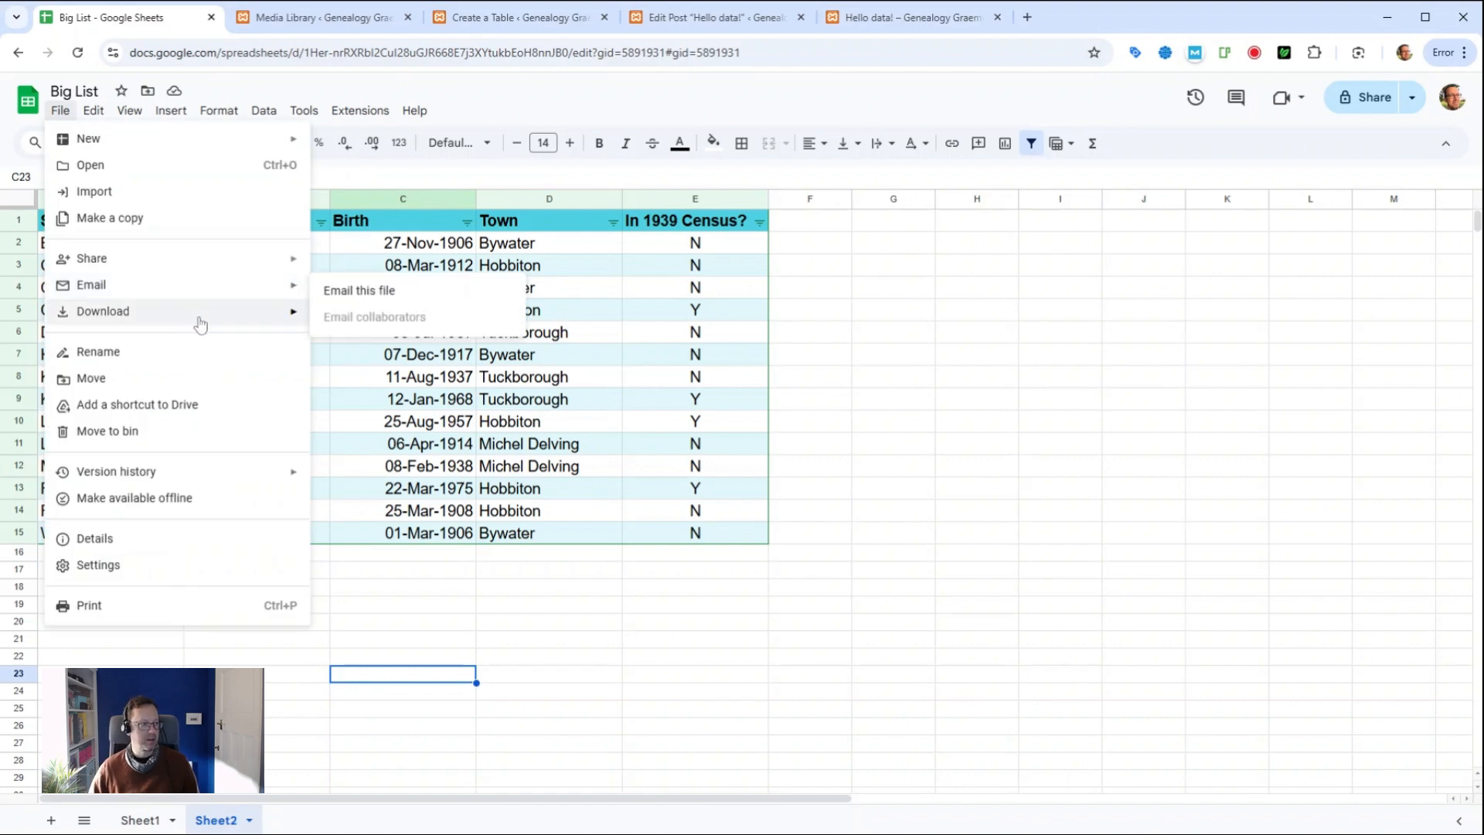
mouse_move(262, 321)
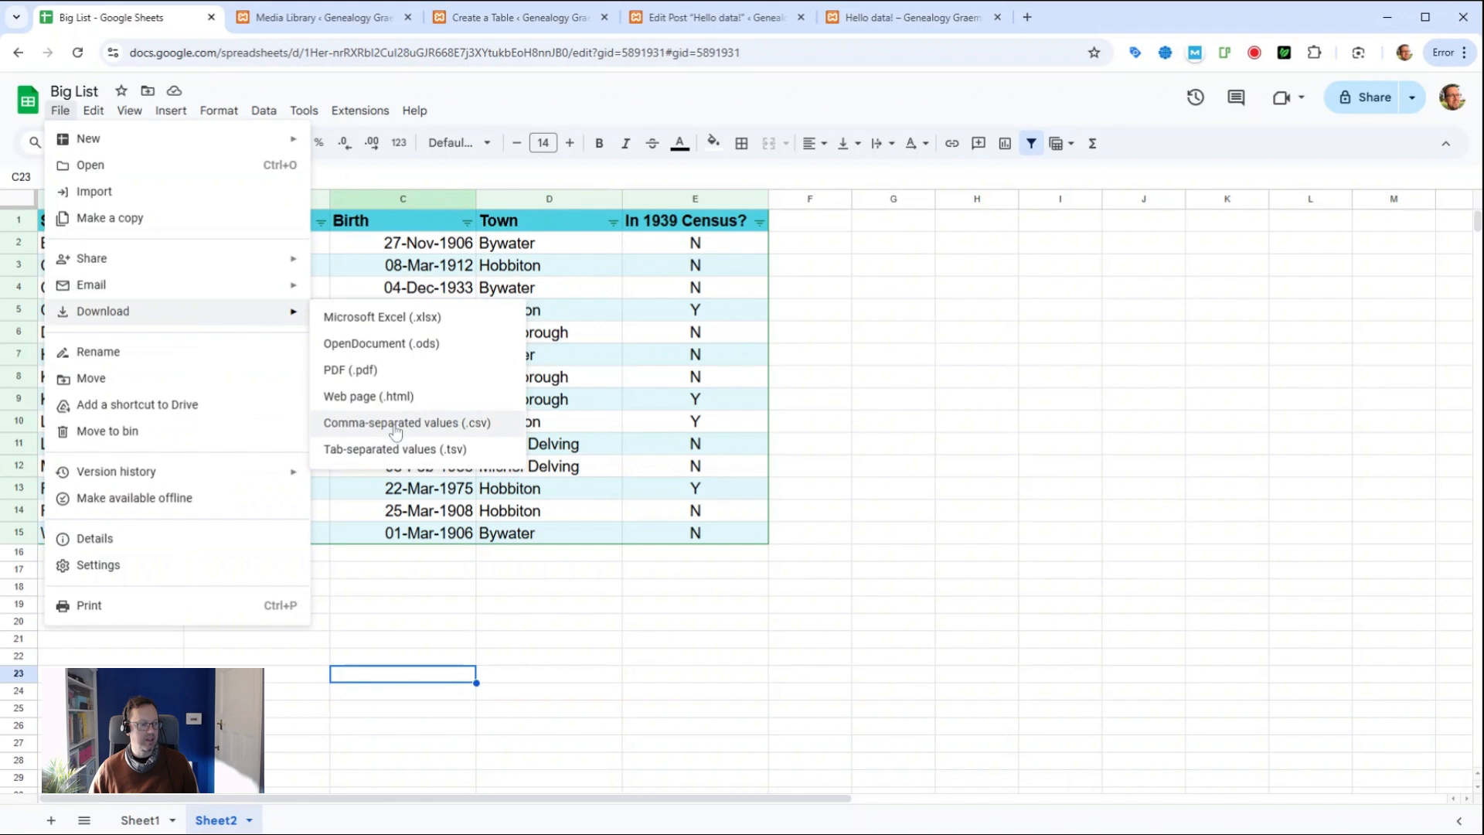
left_click(806, 428)
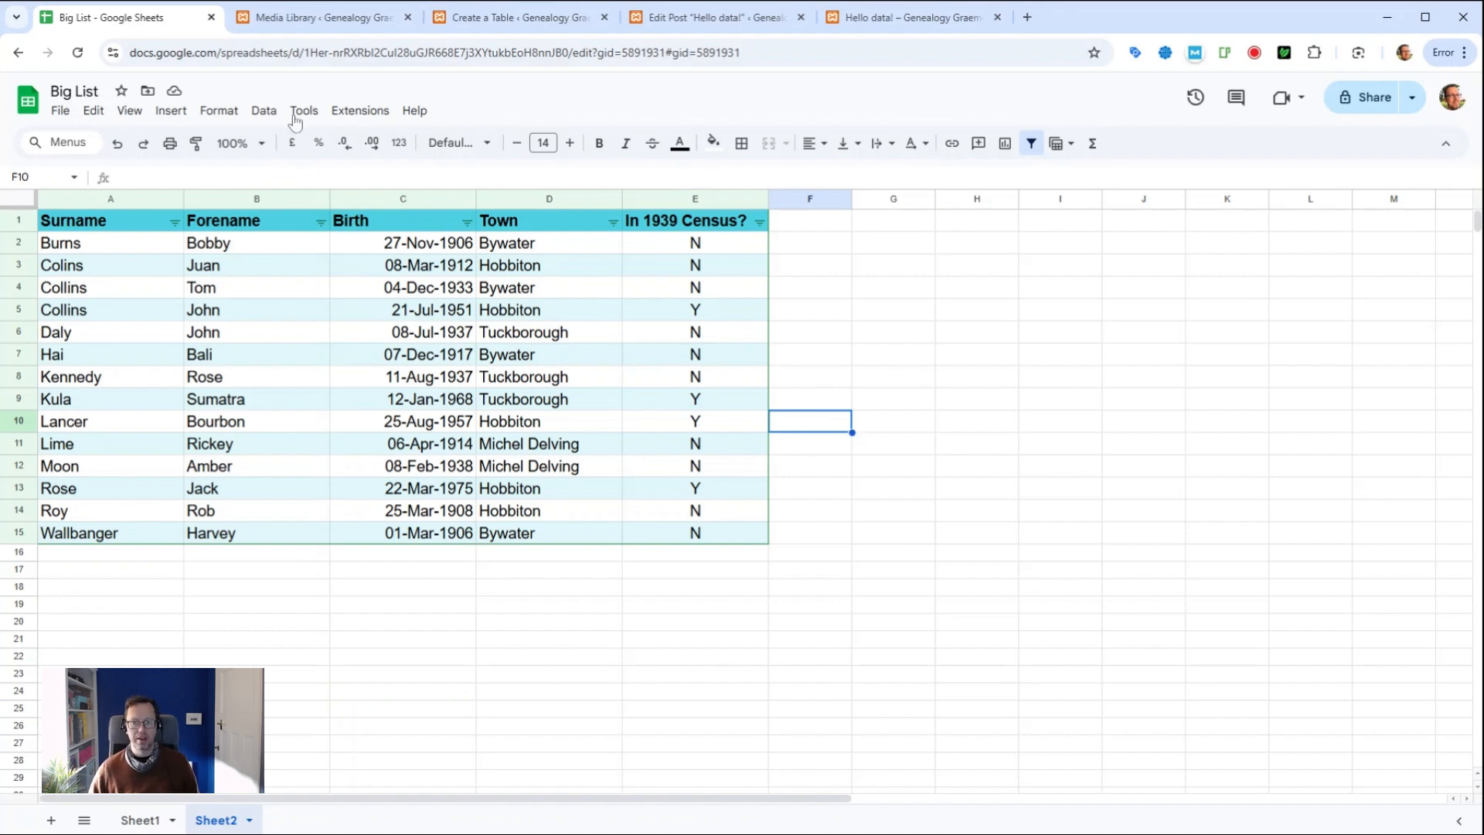
Step: Start a new wpDataTables table linked to an existing data source, with CSV file as source type
left_click(488, 20)
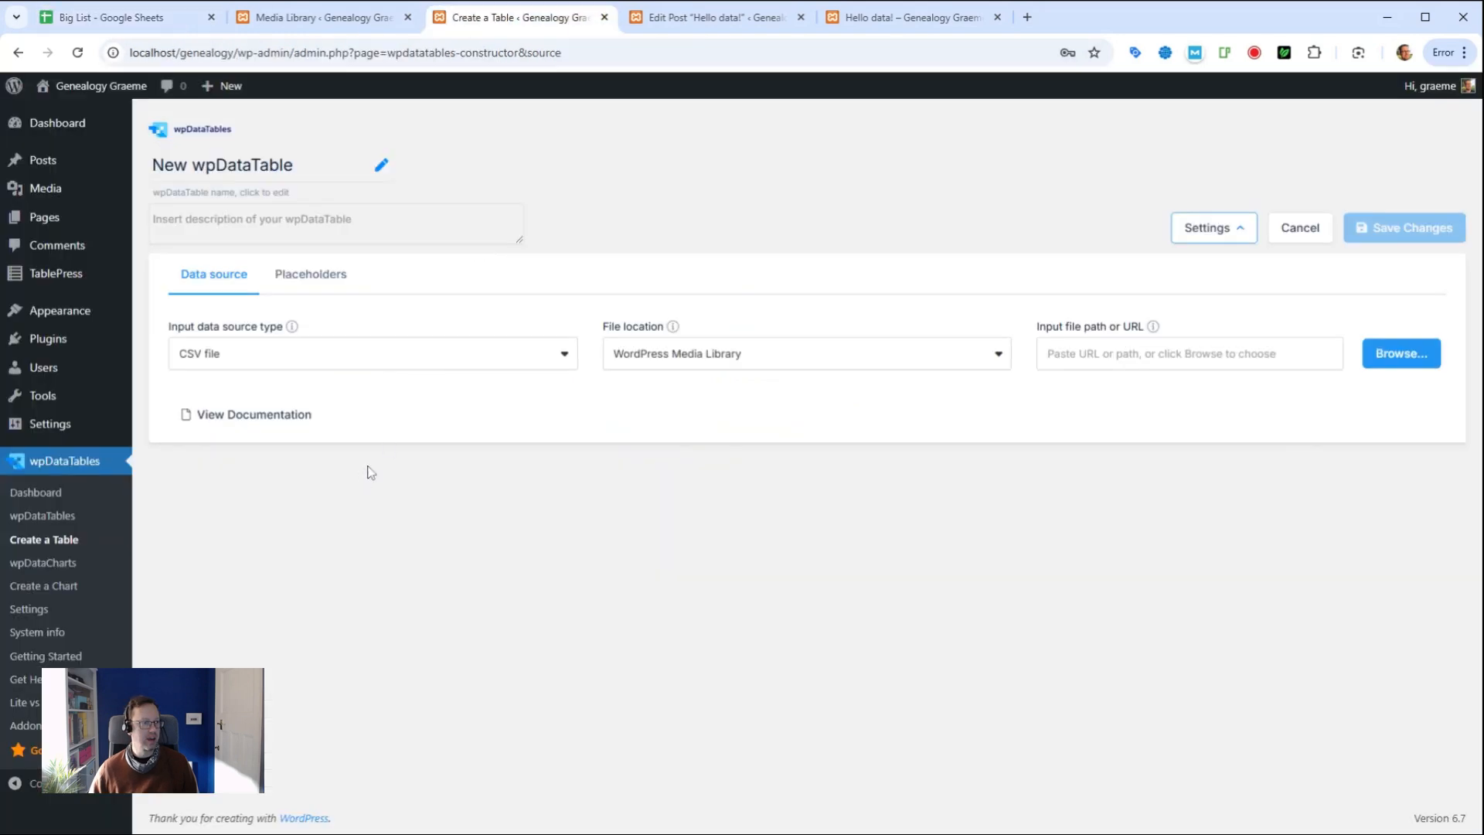
left_click(49, 544)
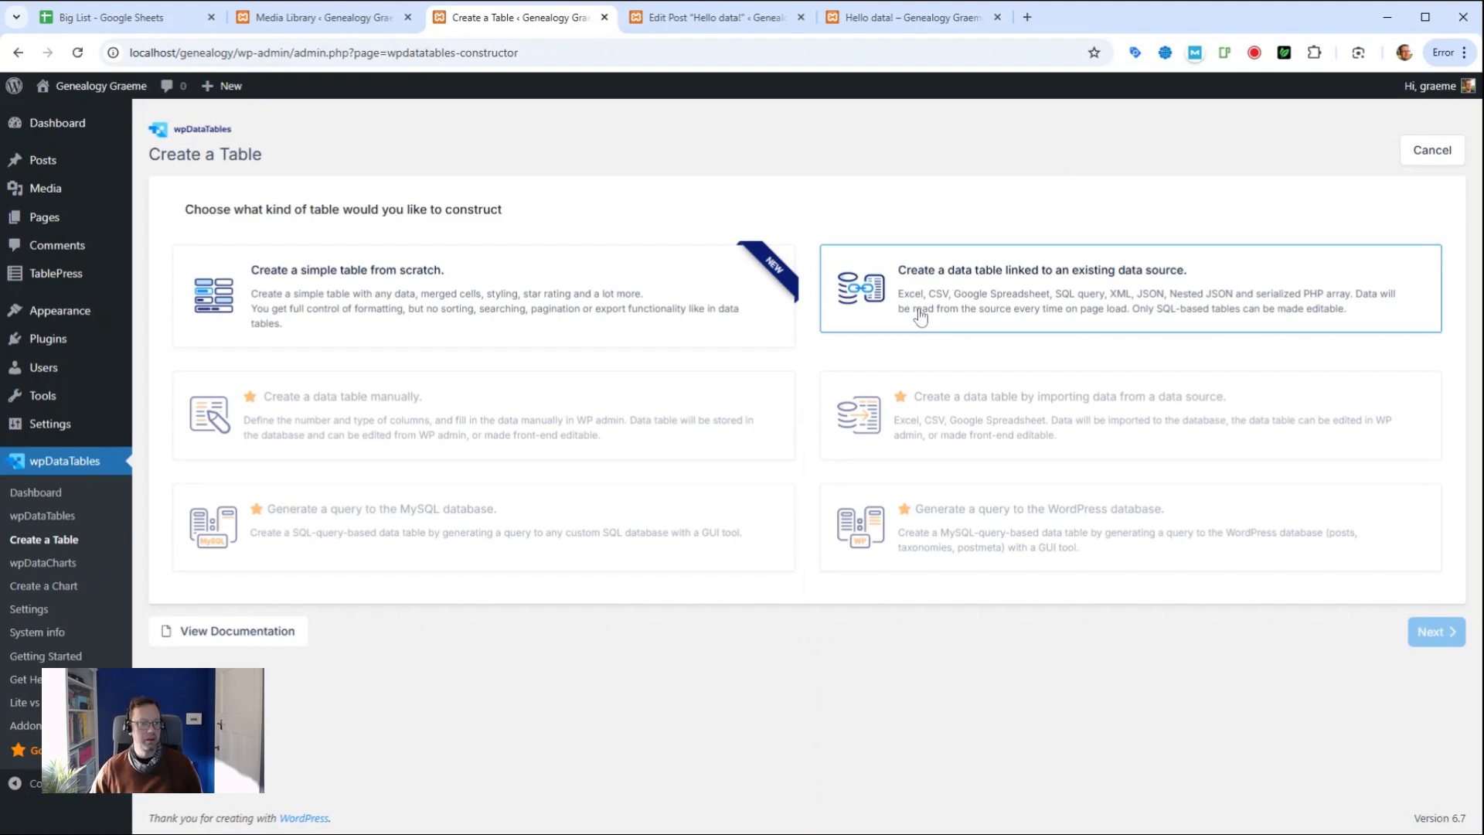
left_click(1004, 306)
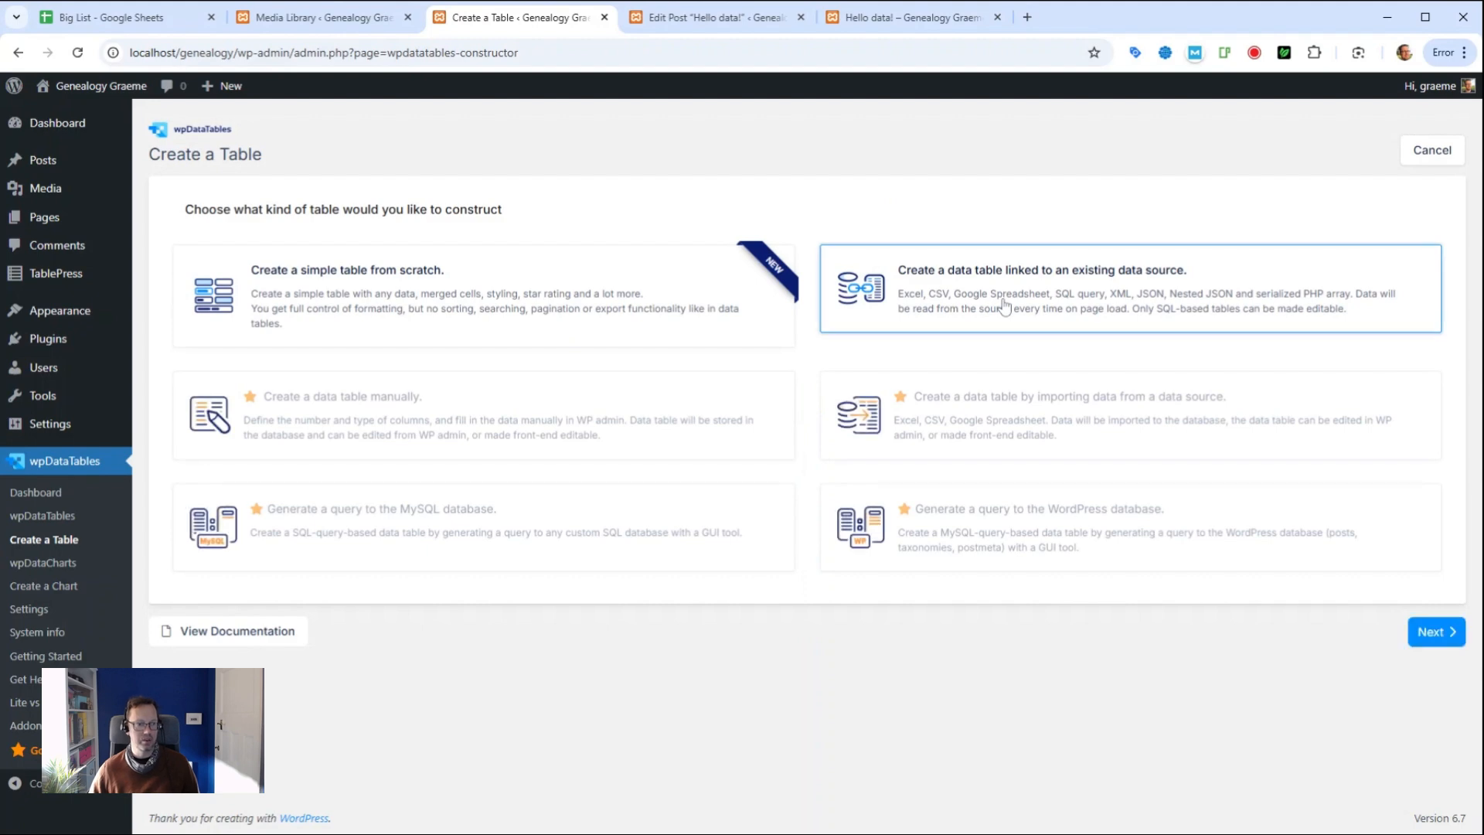
left_click(1430, 632)
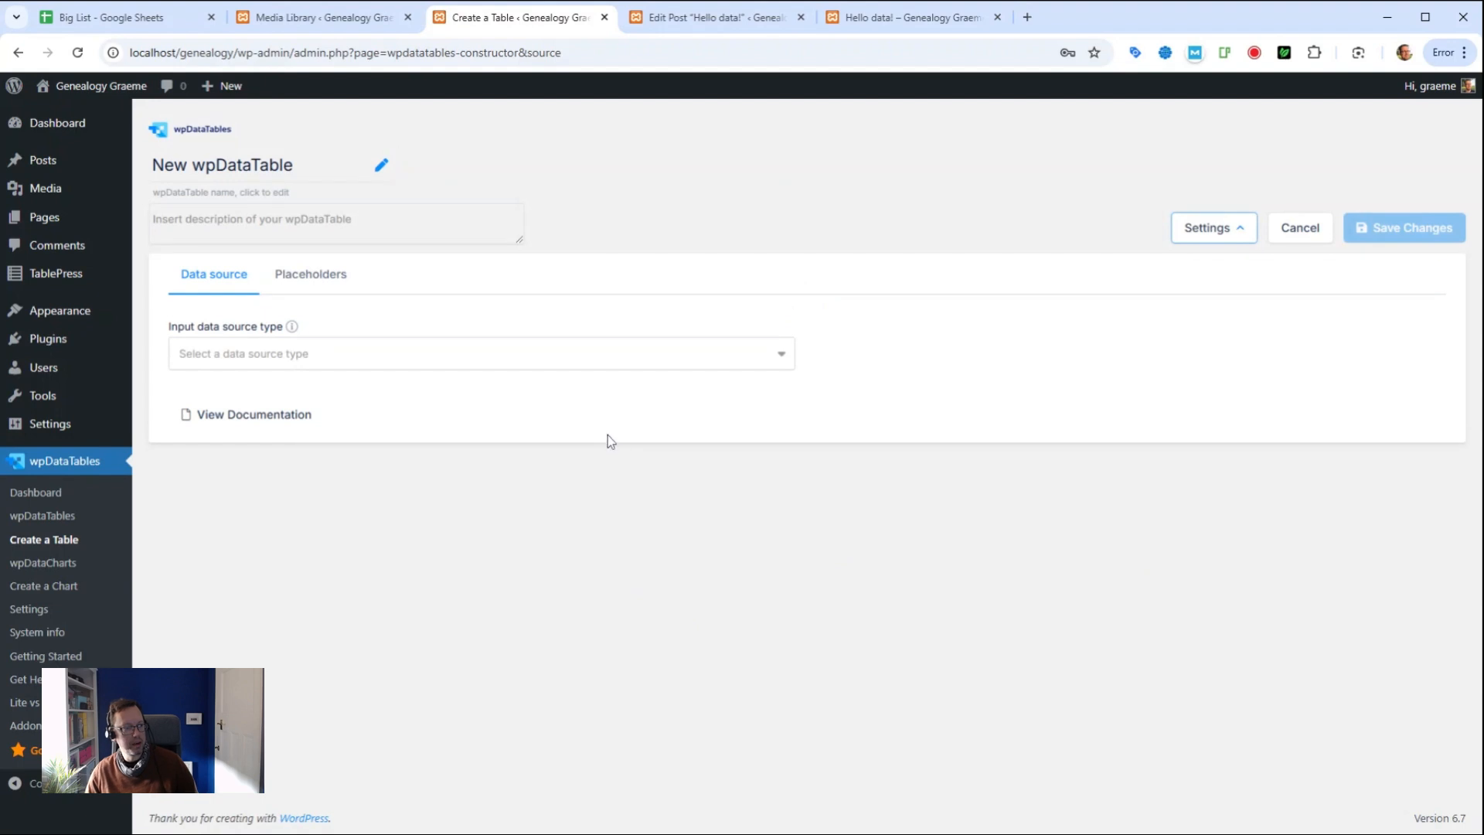
left_click(562, 355)
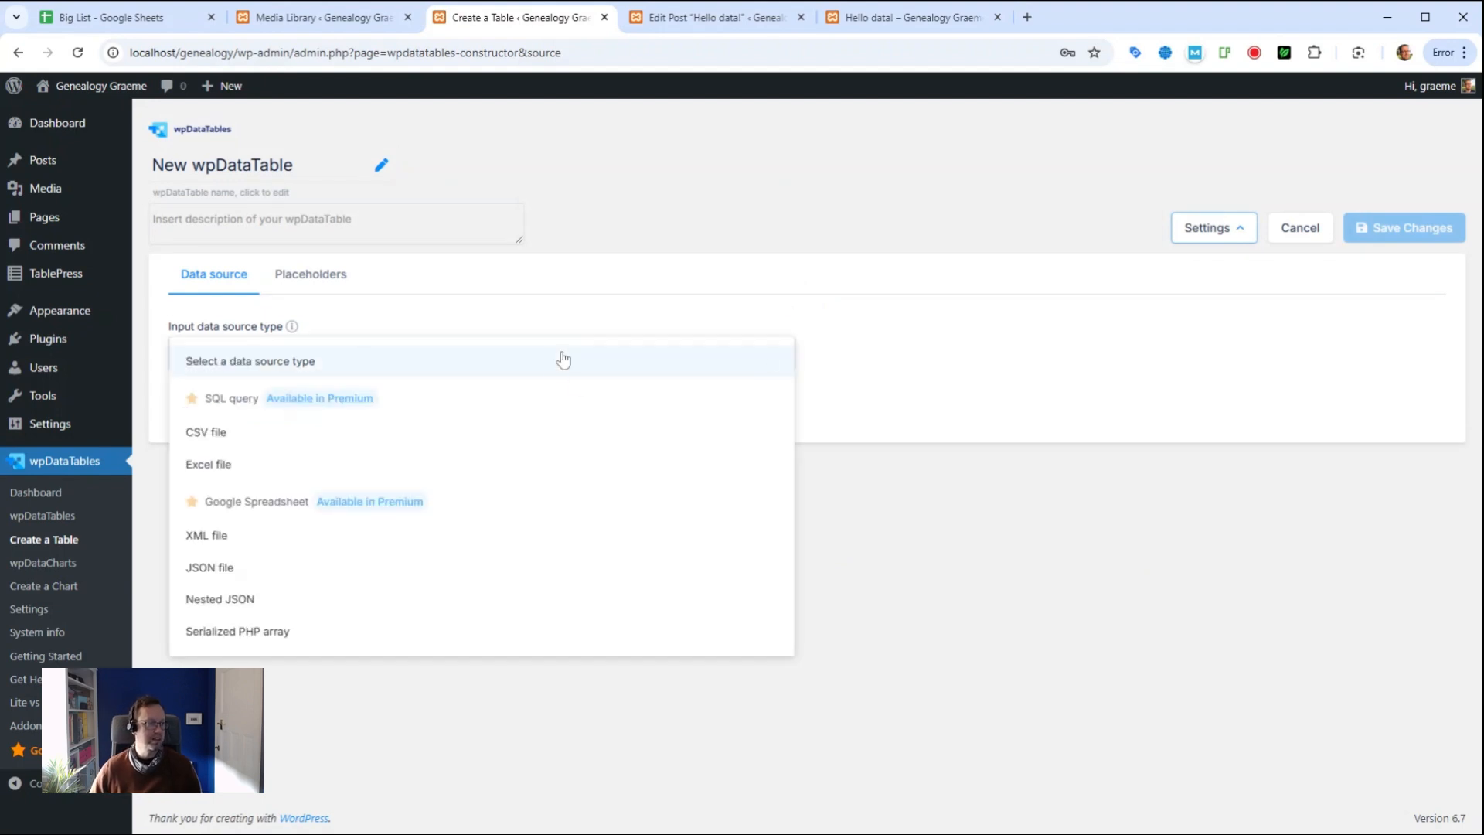
left_click(218, 437)
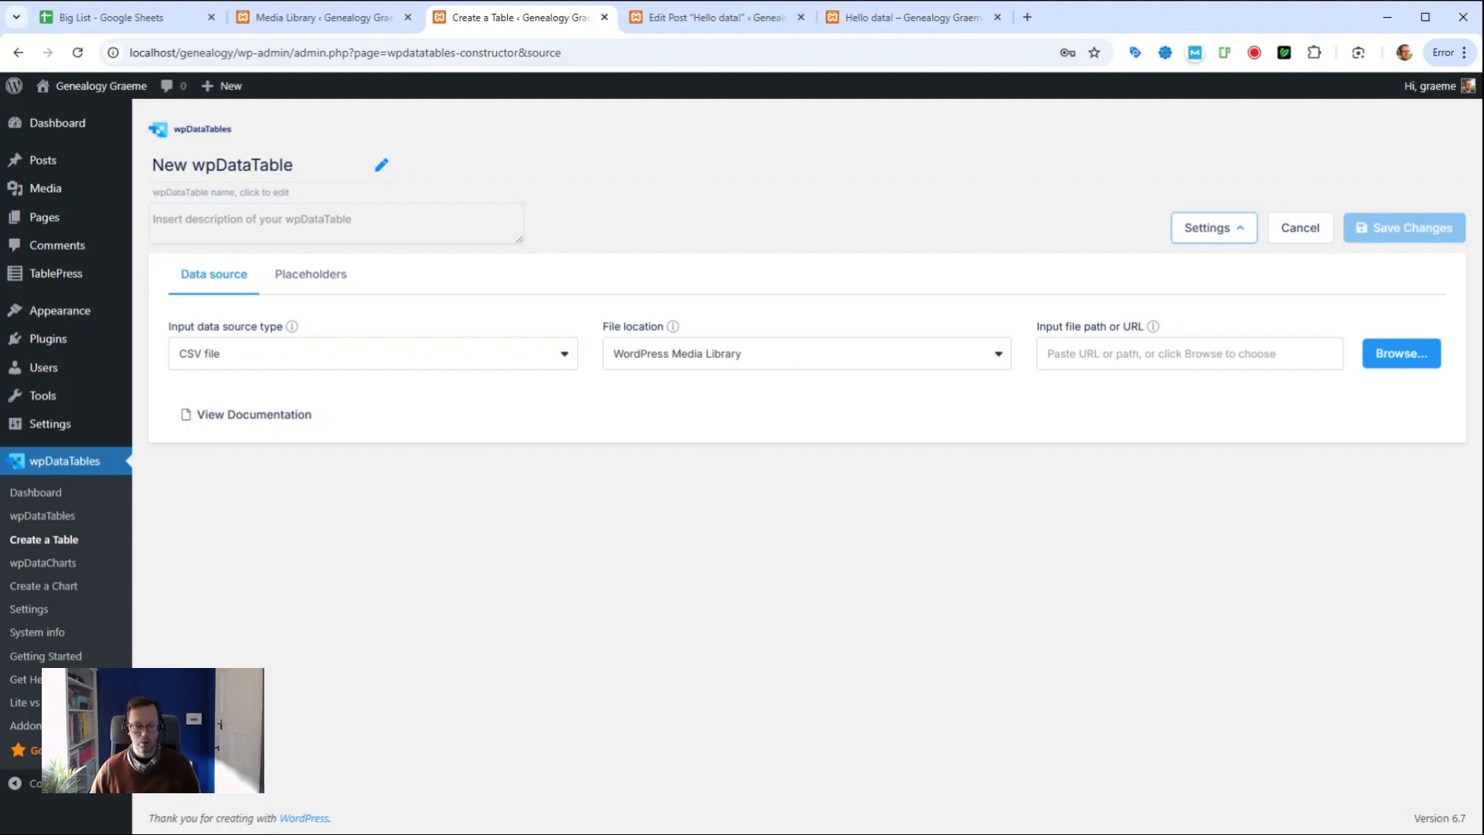
Step: Upload Big-List.csv as the table source, save it as table id 3, and copy its shortcode
left_click(1397, 355)
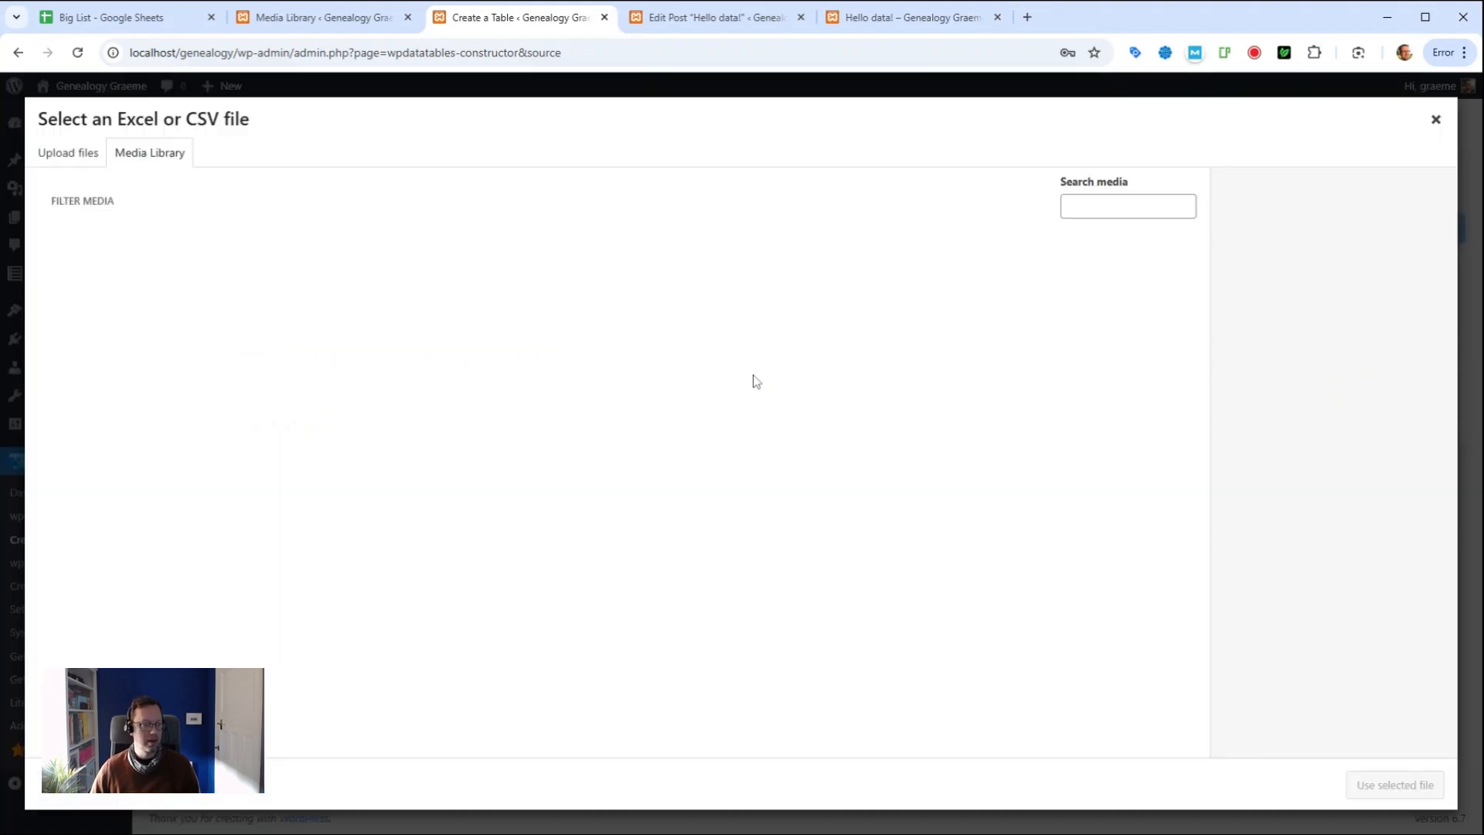
left_click(90, 157)
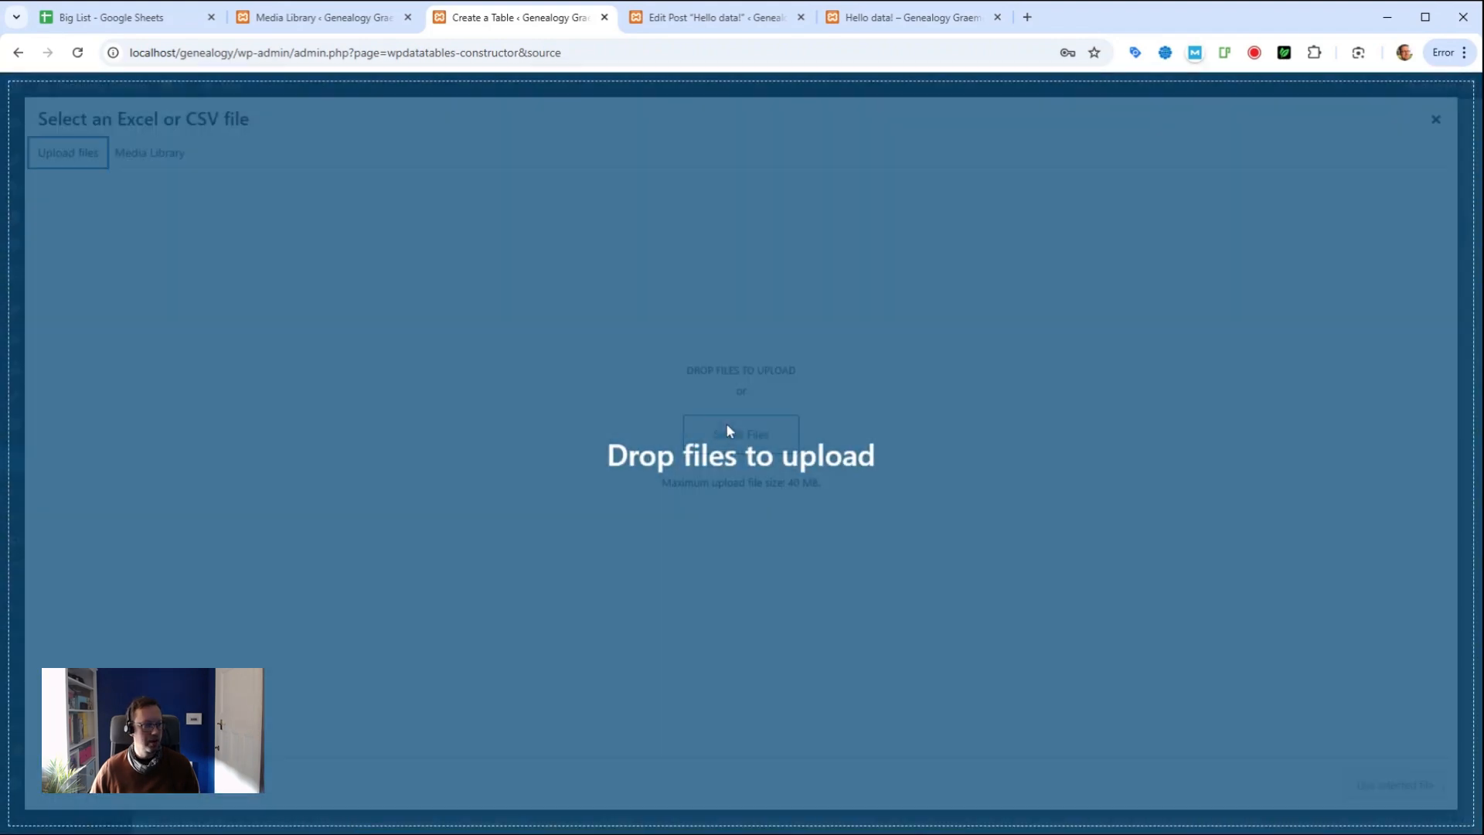
left_click_drag(726, 423, 725, 424)
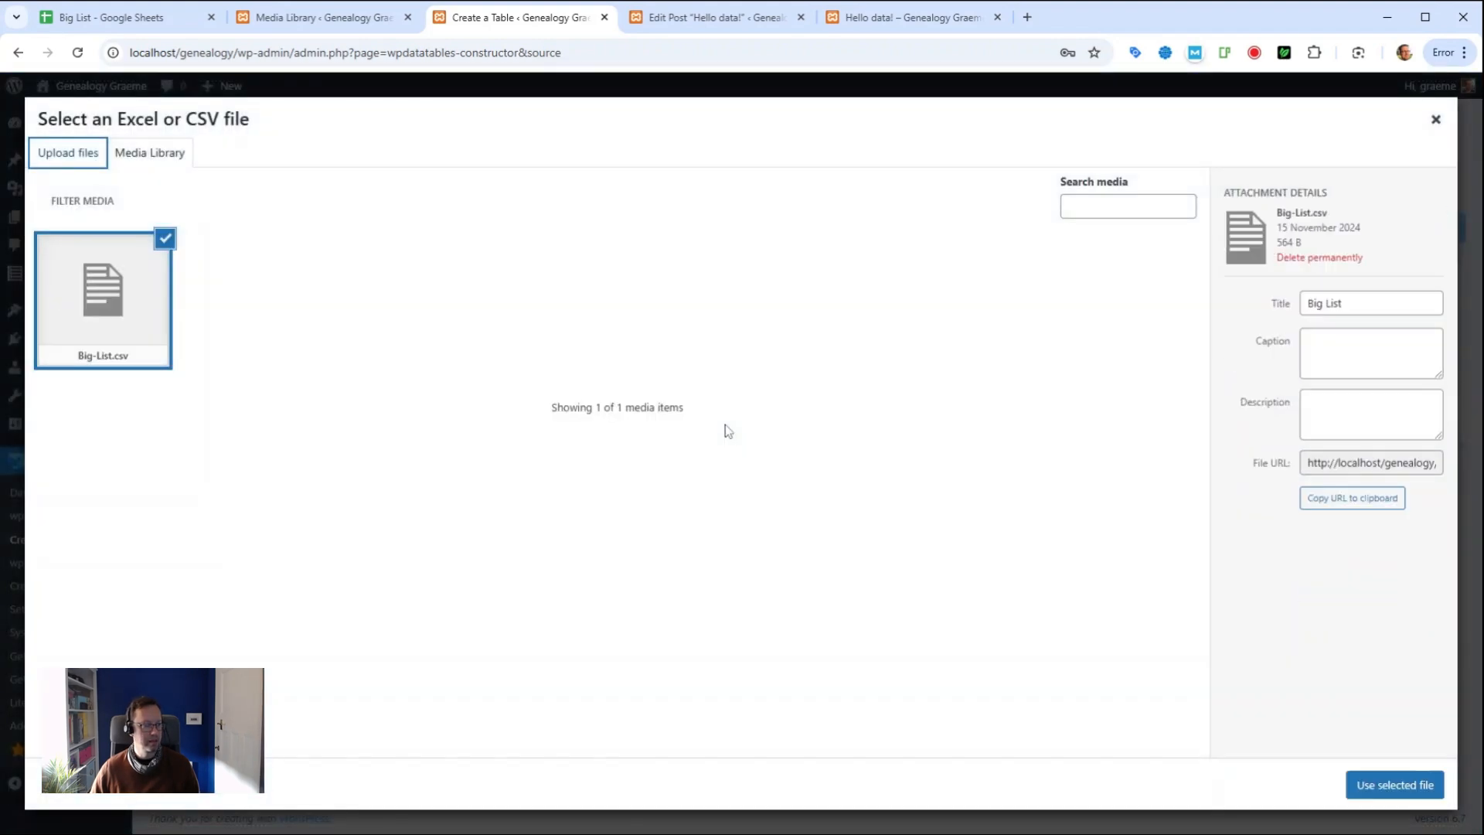
left_click(1398, 794)
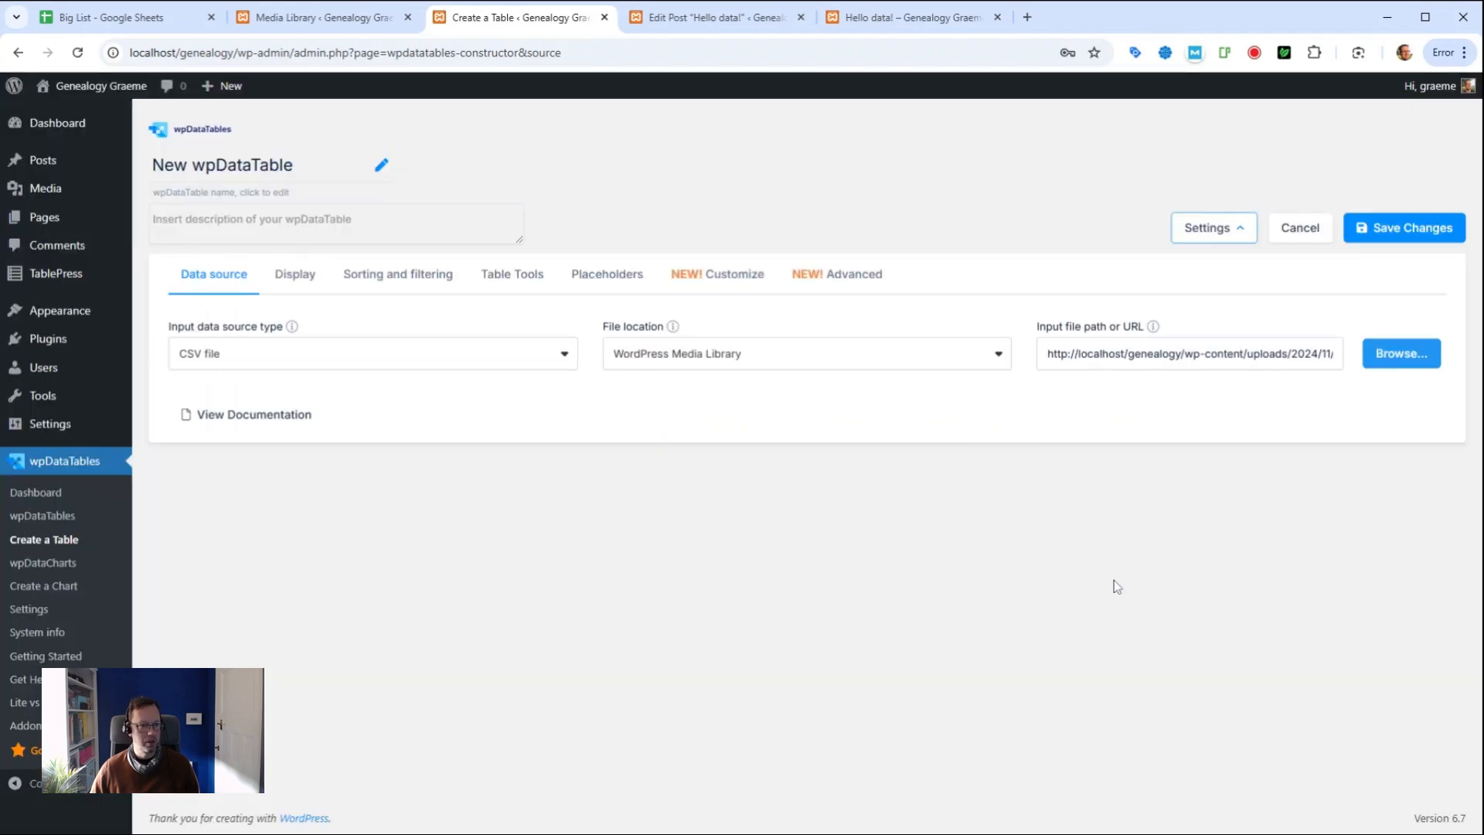
left_click(1384, 230)
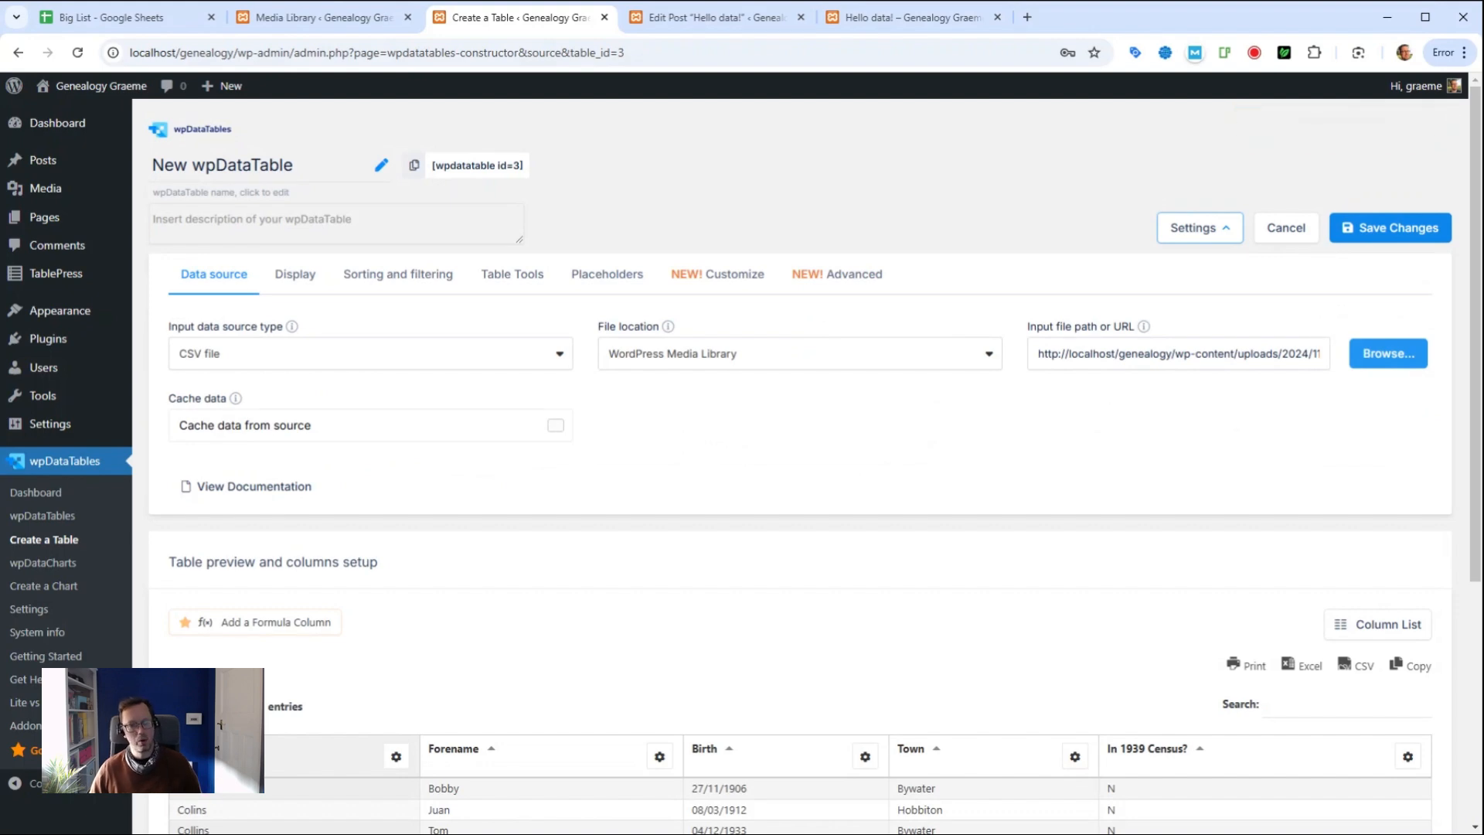
left_click(414, 167)
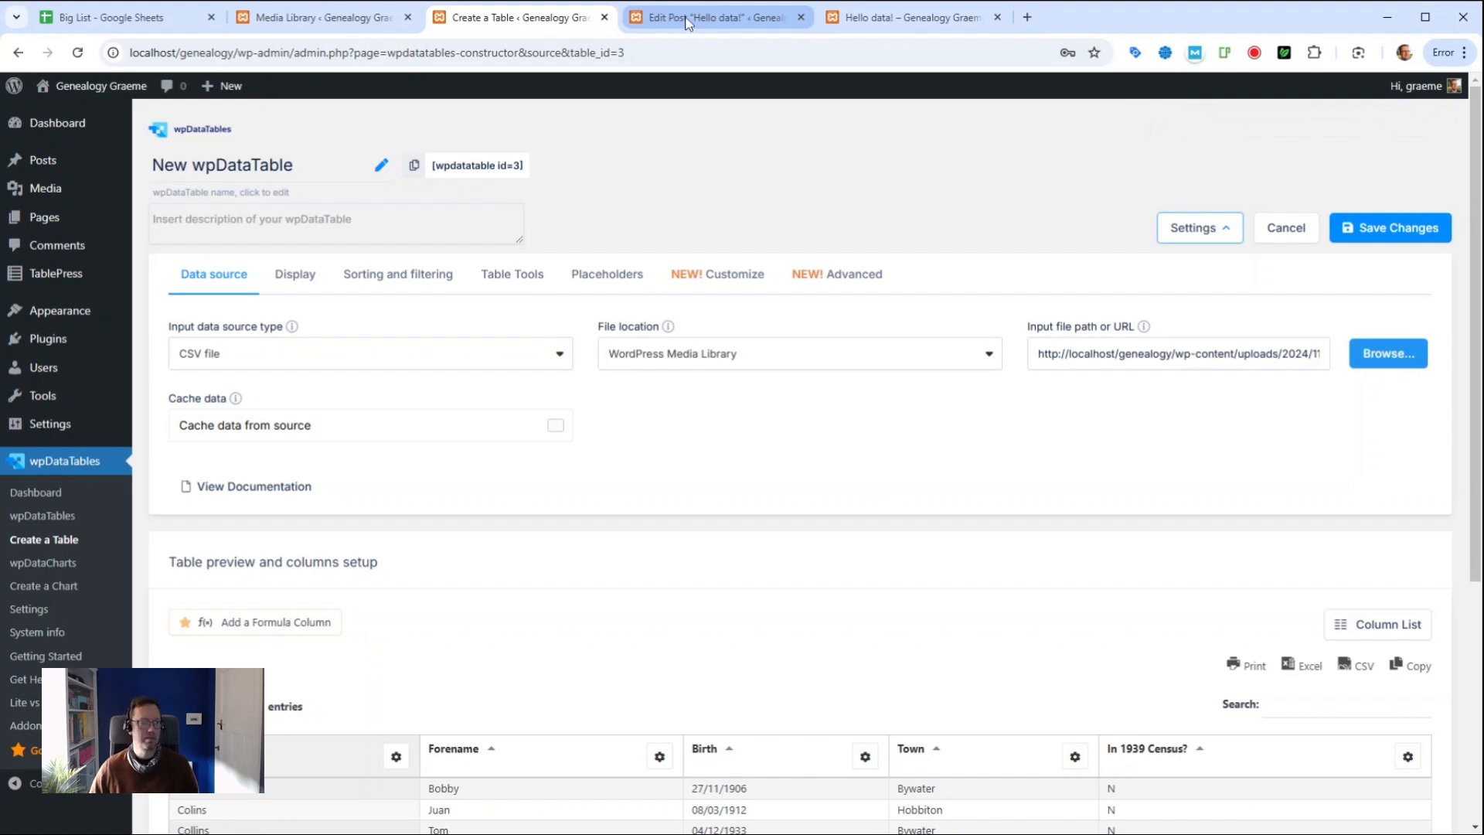
Step: Paste [wpdatatable id=3] into the Hello data! post, save it, and view the live page
left_click(715, 17)
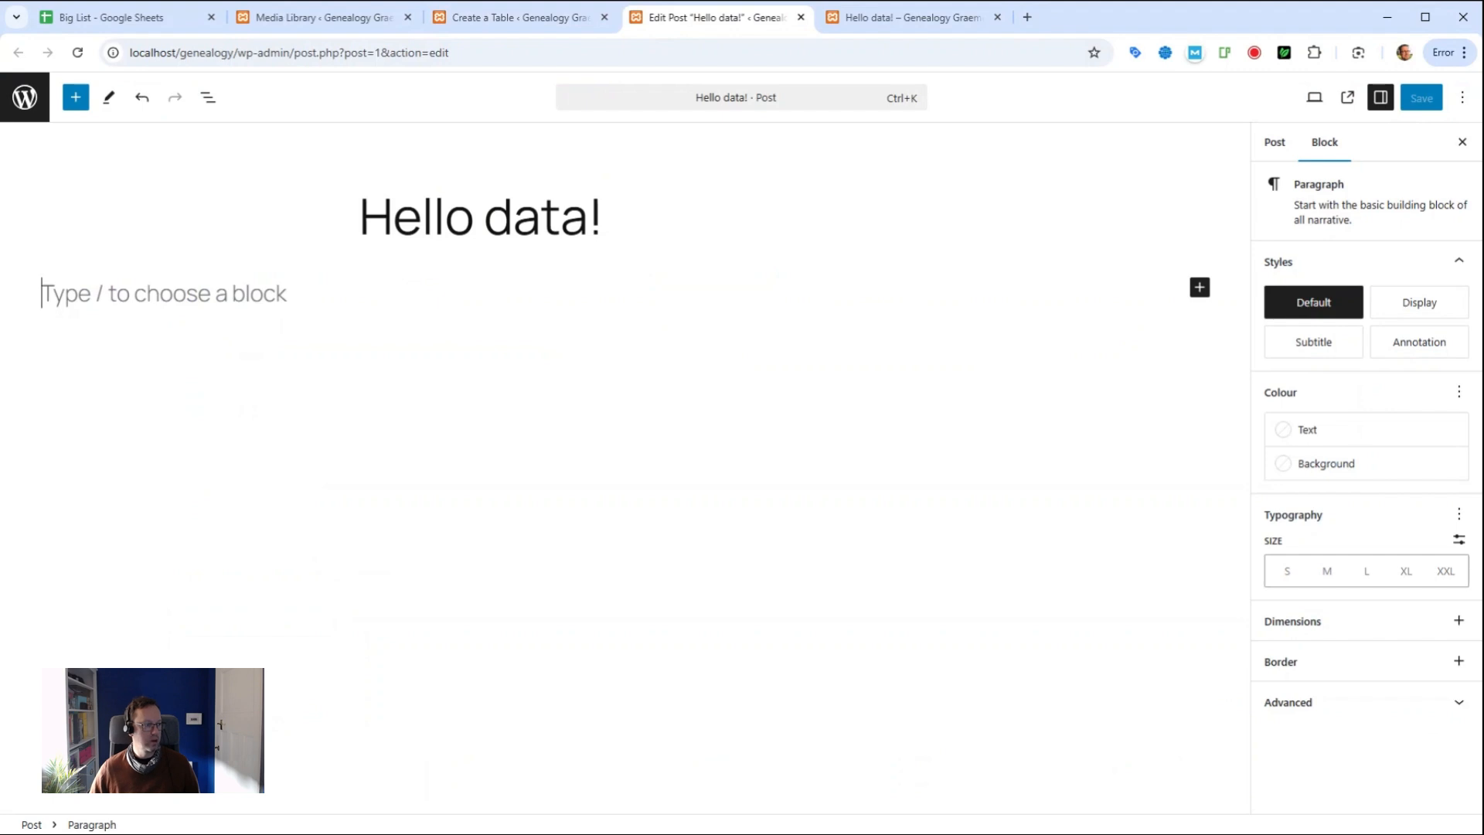
key("ctrl+v")
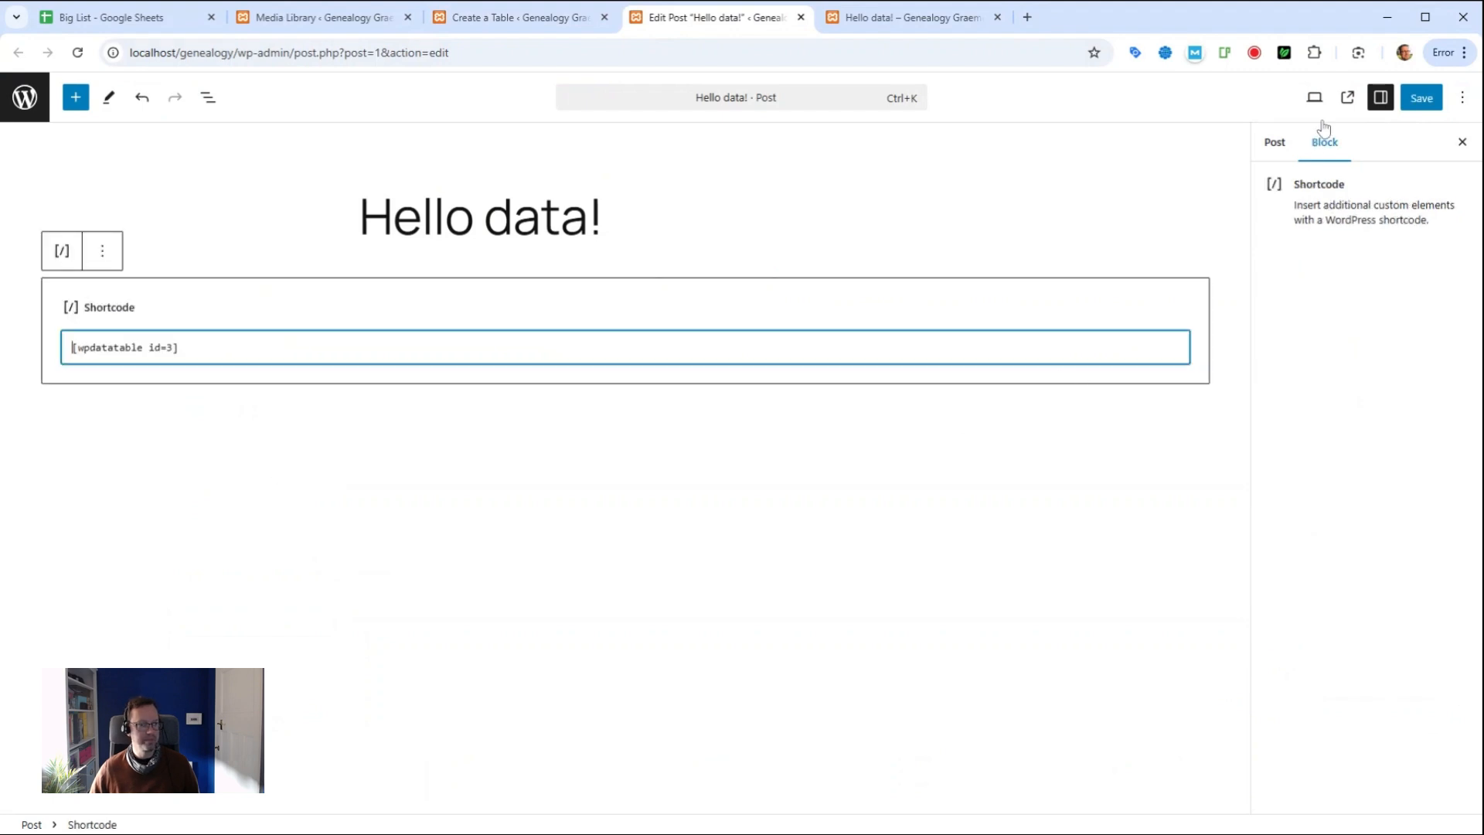
left_click(1424, 100)
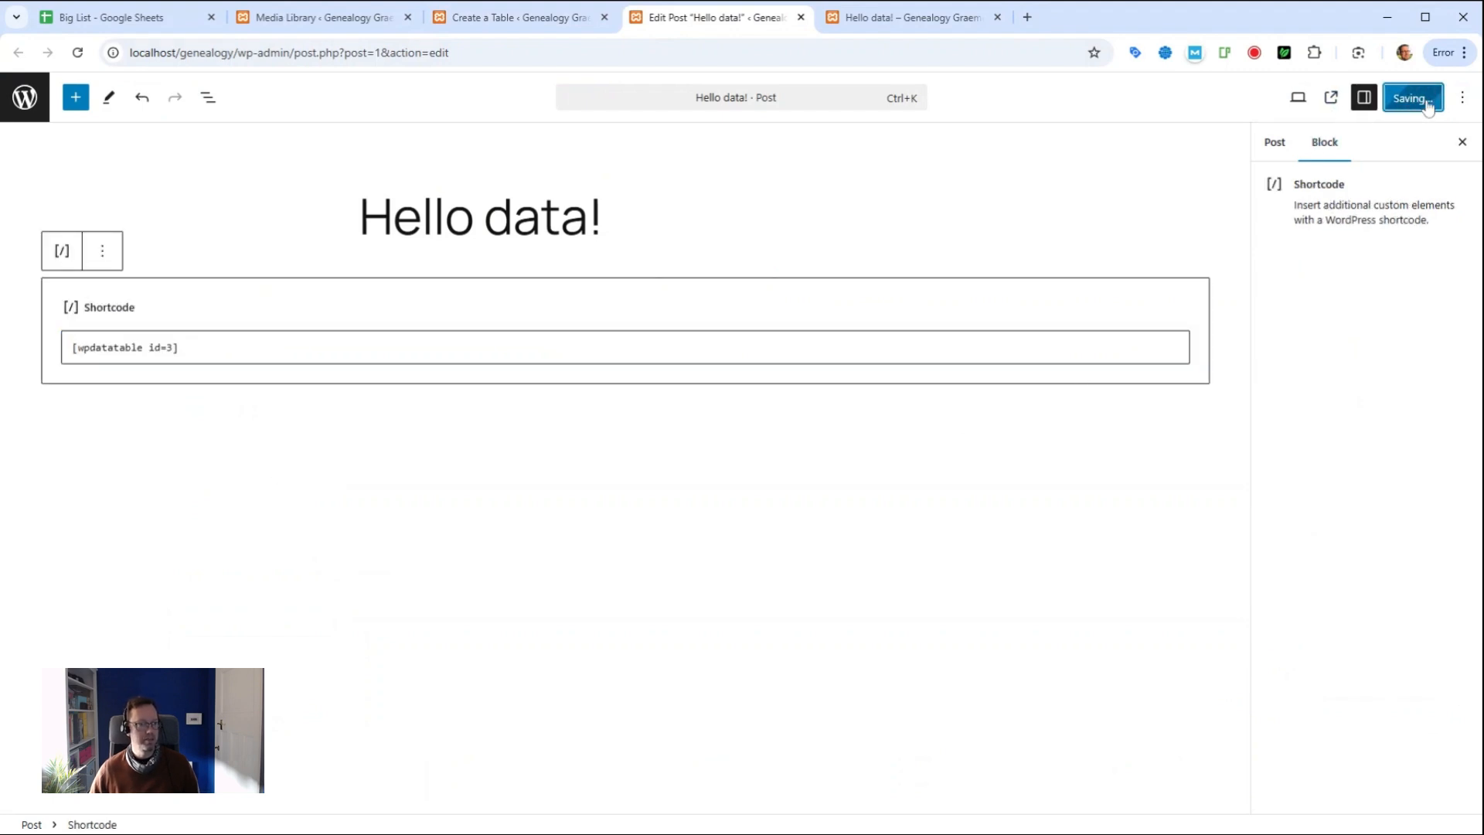
left_click(880, 14)
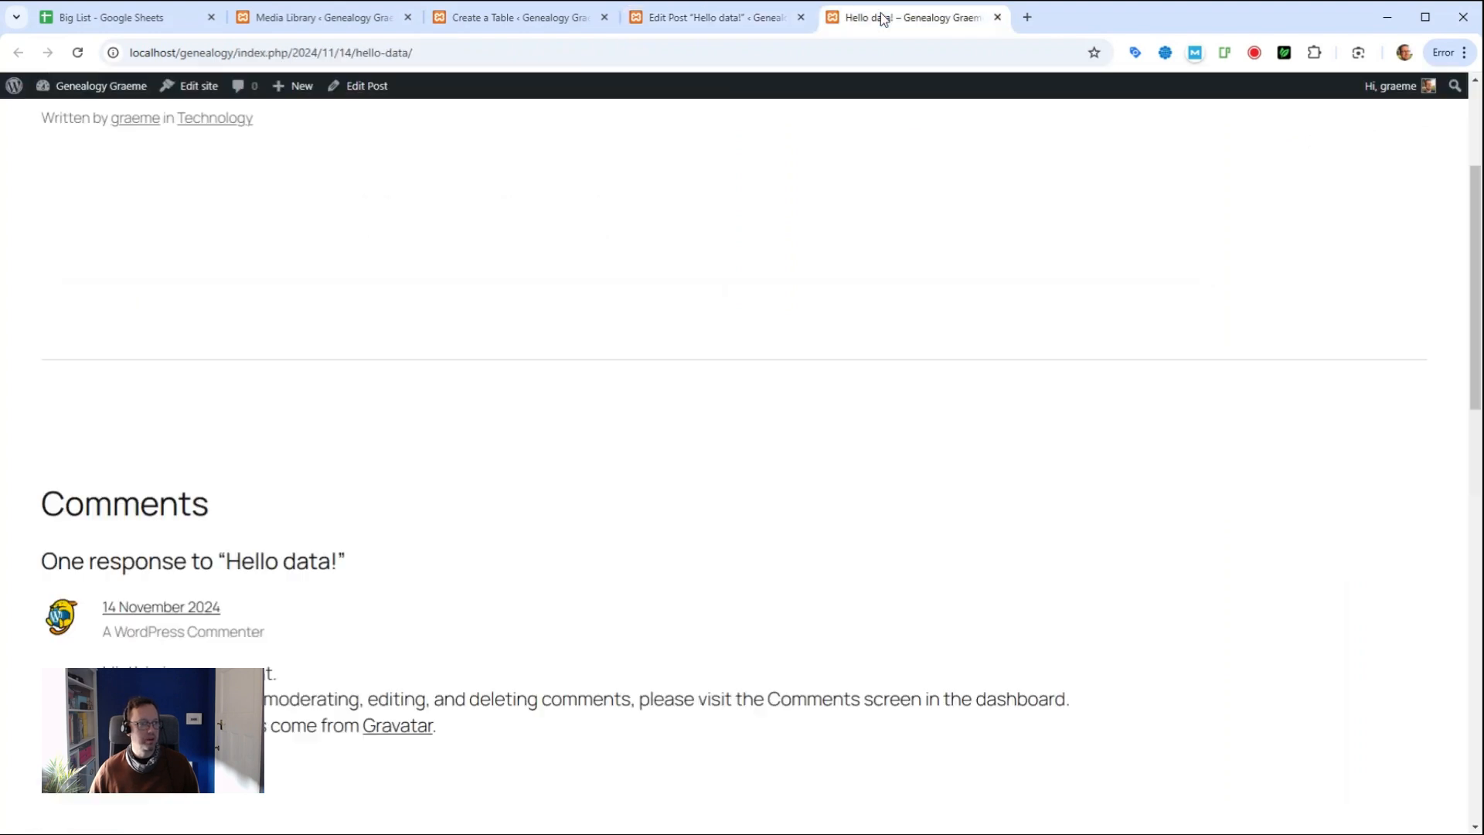
Step: Reload the live post and try sorting the table by Forename, Birth and Town
left_click(77, 51)
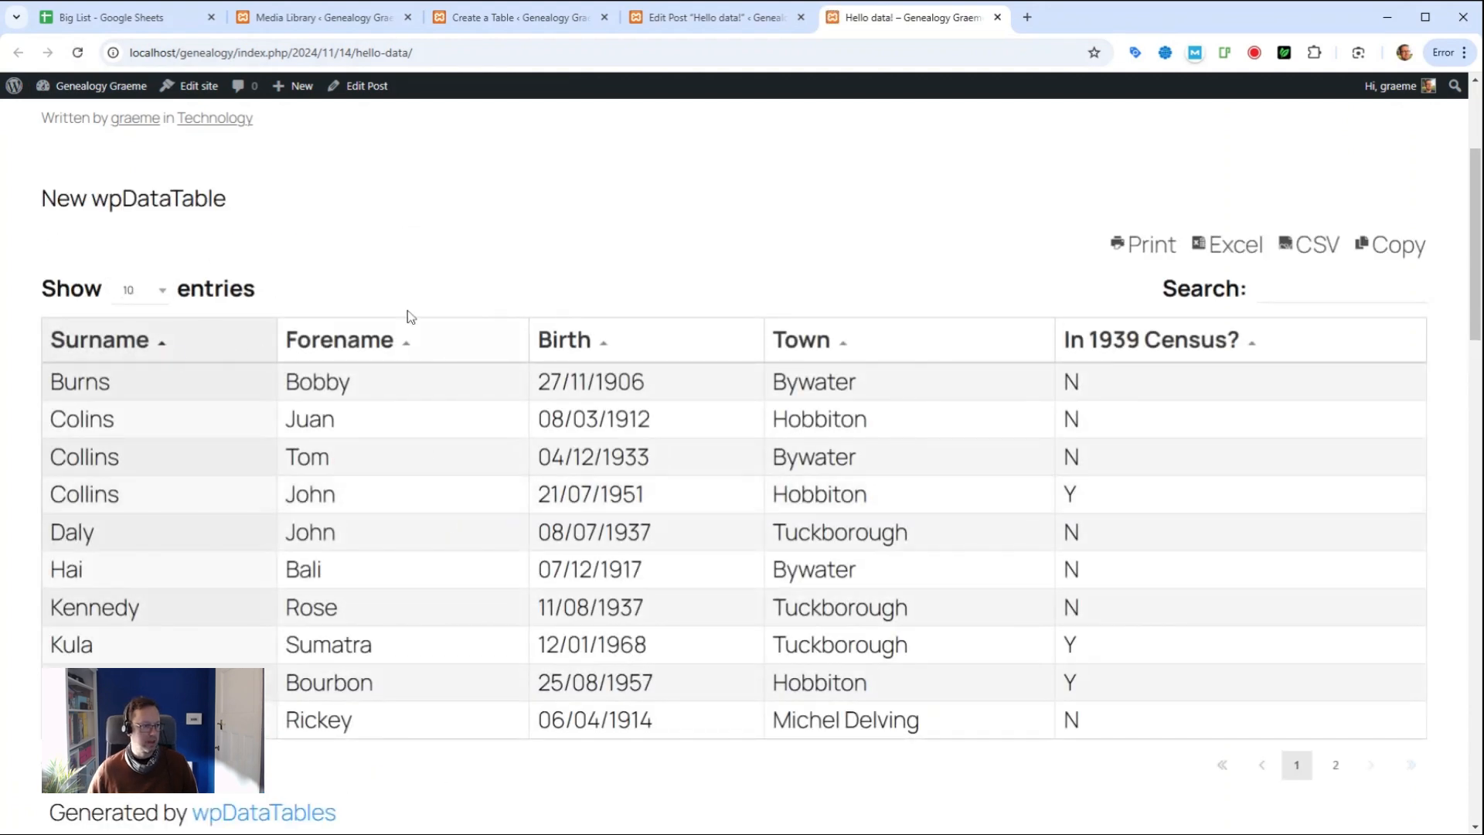
left_click(364, 349)
left_click(584, 345)
left_click(788, 346)
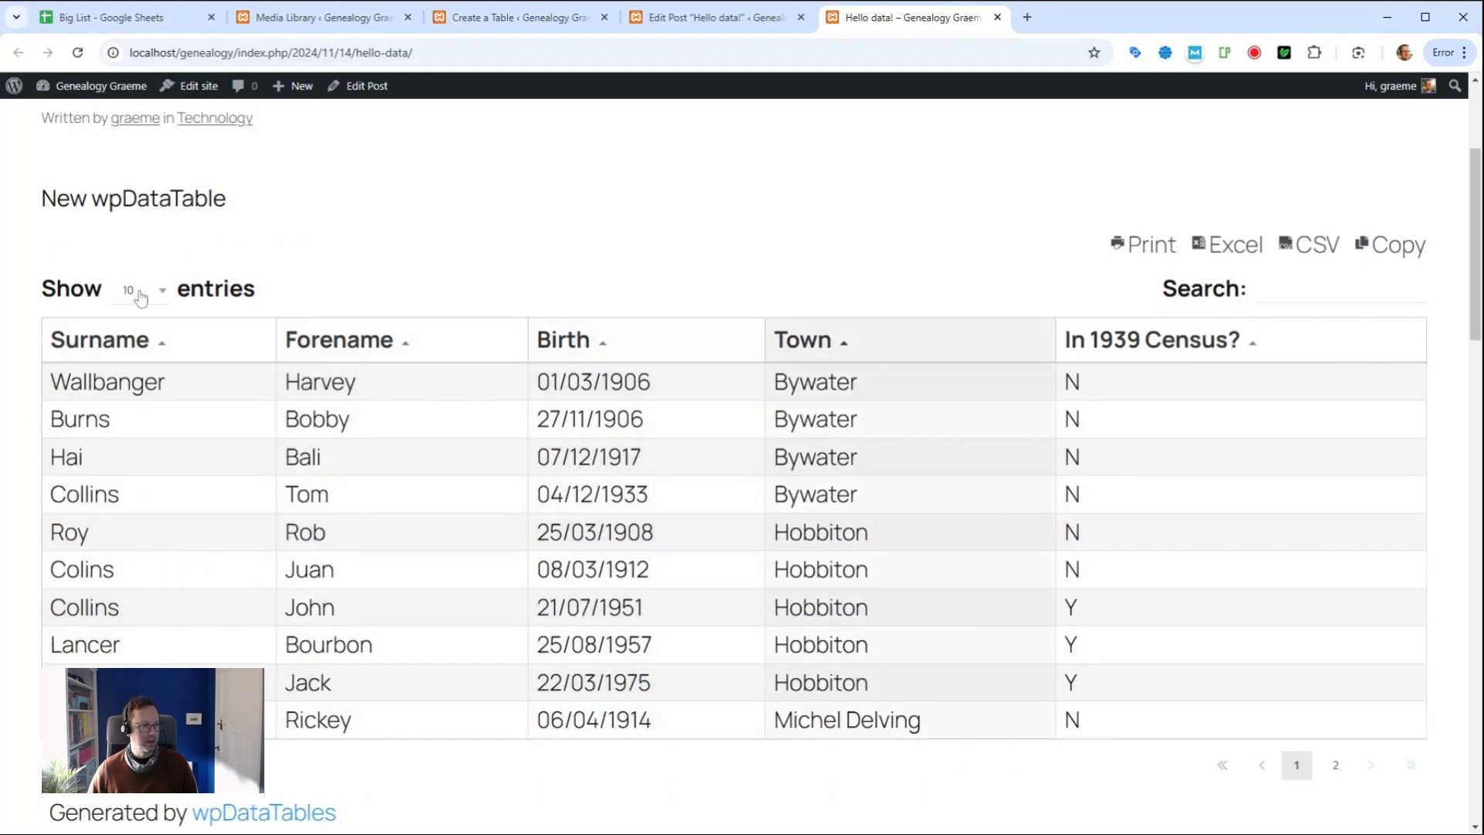
Step: Change the Show entries setting from 10 to 25 rows per page
left_click(159, 297)
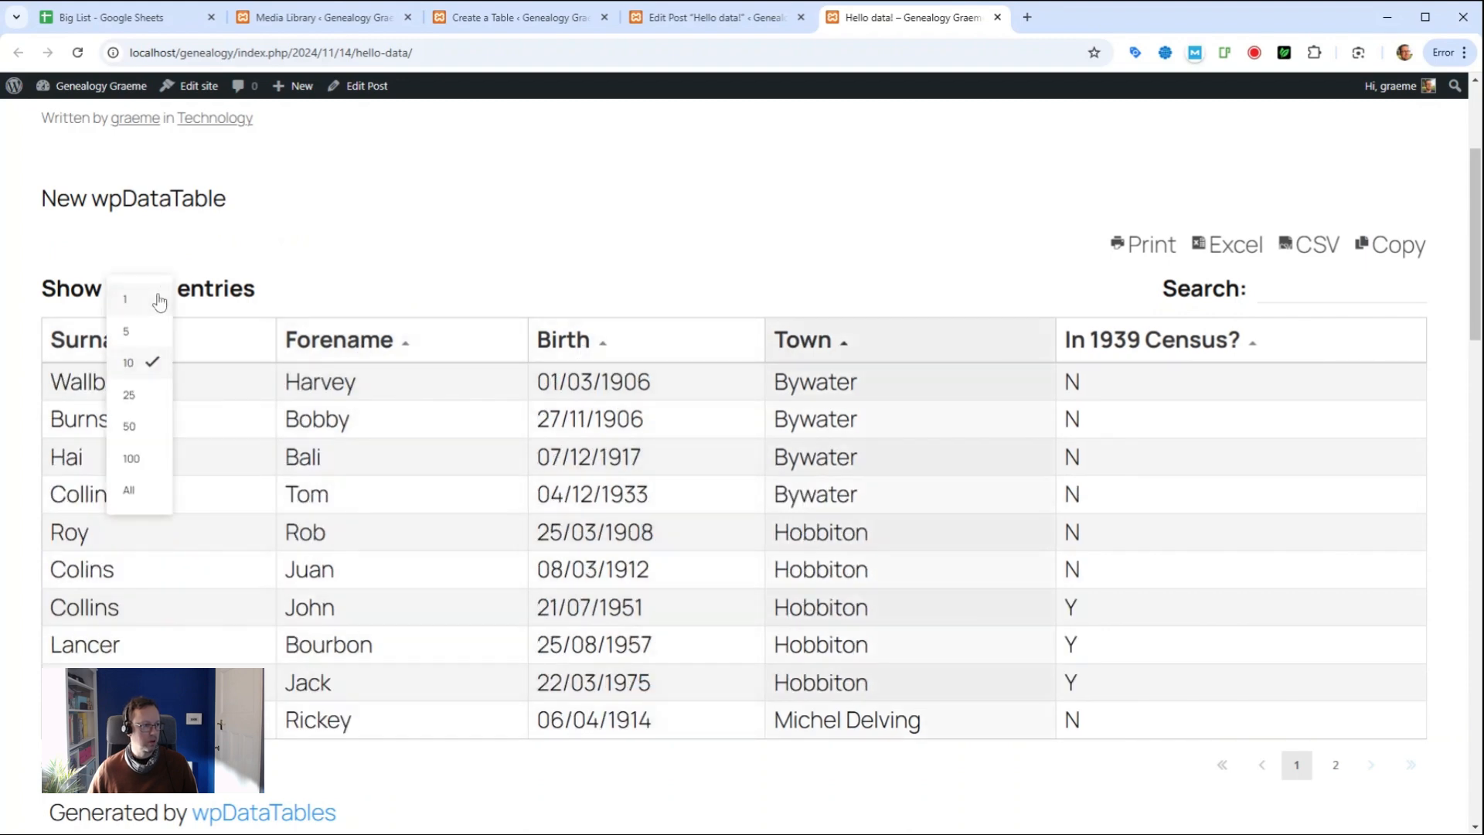
left_click(945, 299)
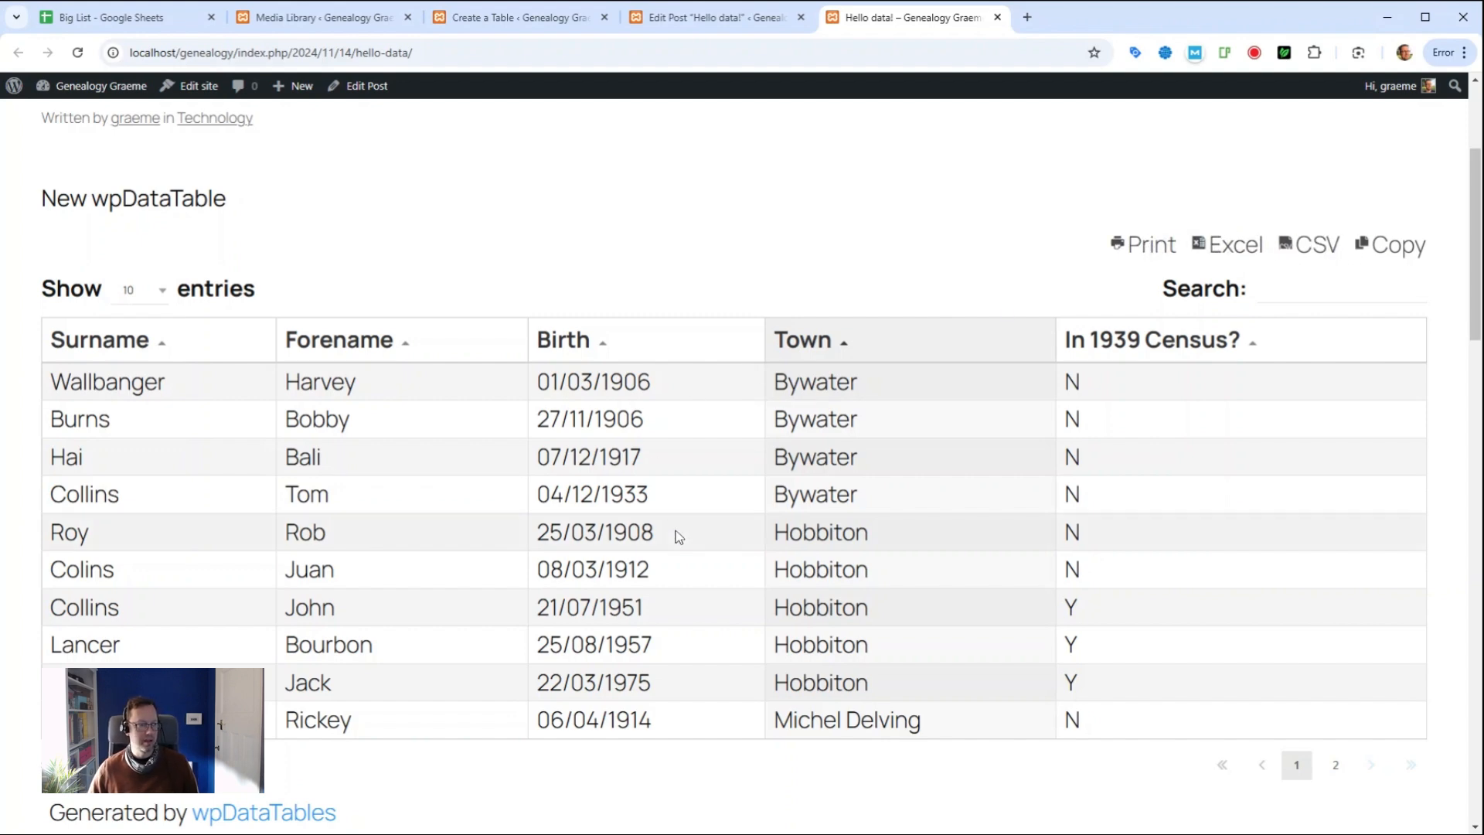
scroll(731, 553, "down", 2)
scroll(732, 553, "up", 3)
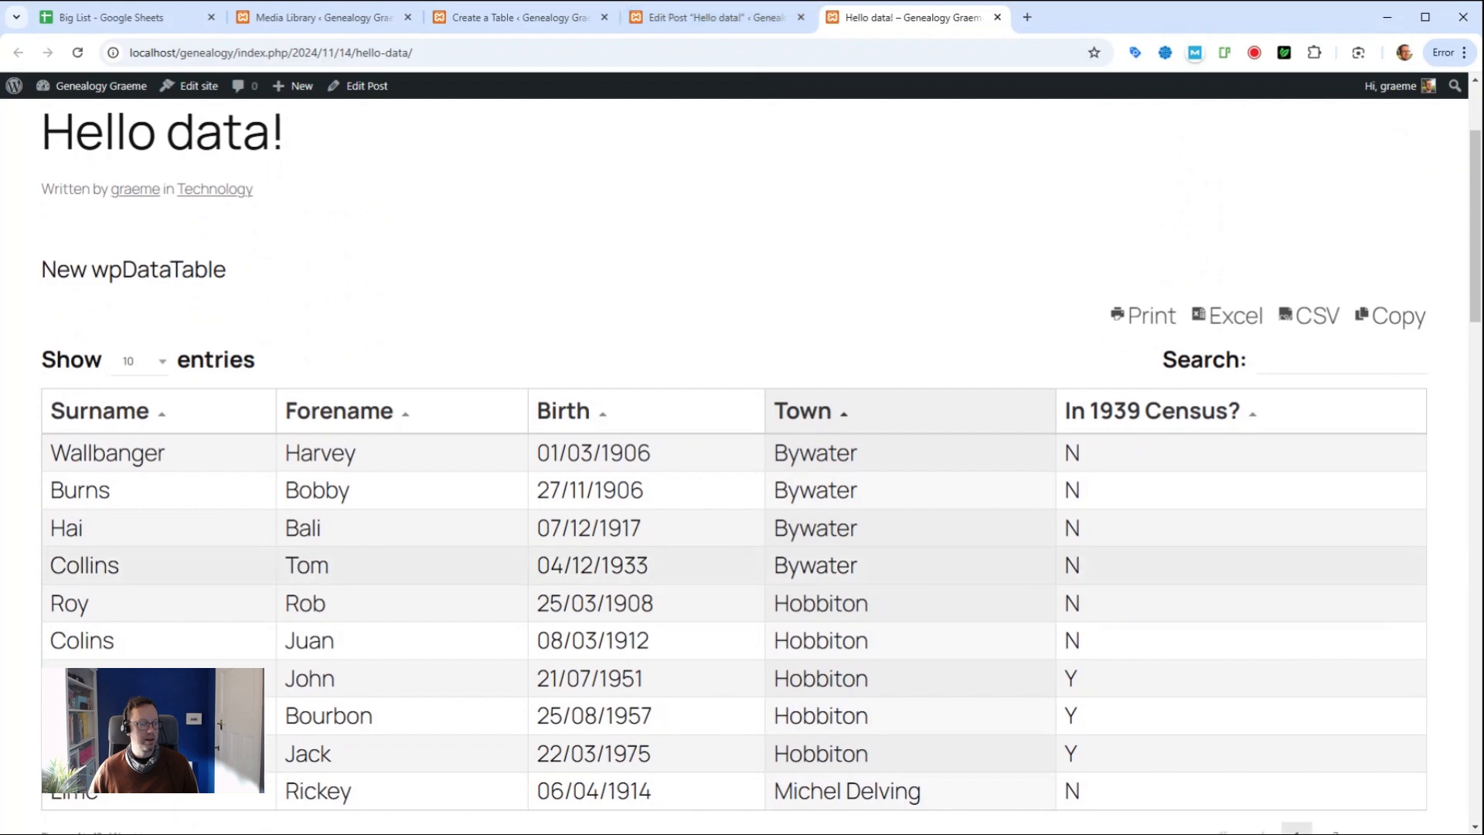
scroll(23, 303, "down", 2)
scroll(23, 304, "up", 1)
left_click(131, 298)
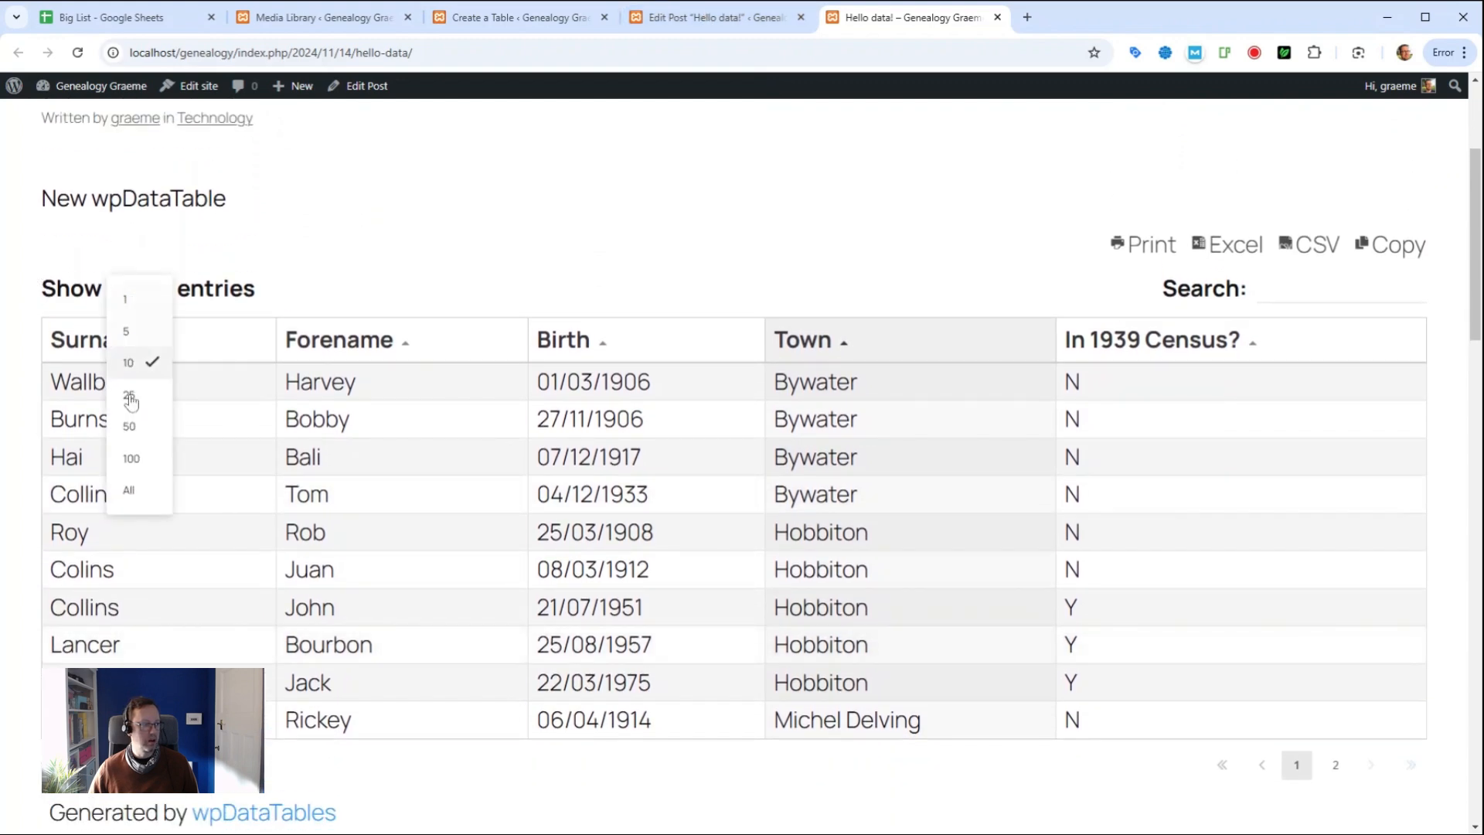
left_click(142, 403)
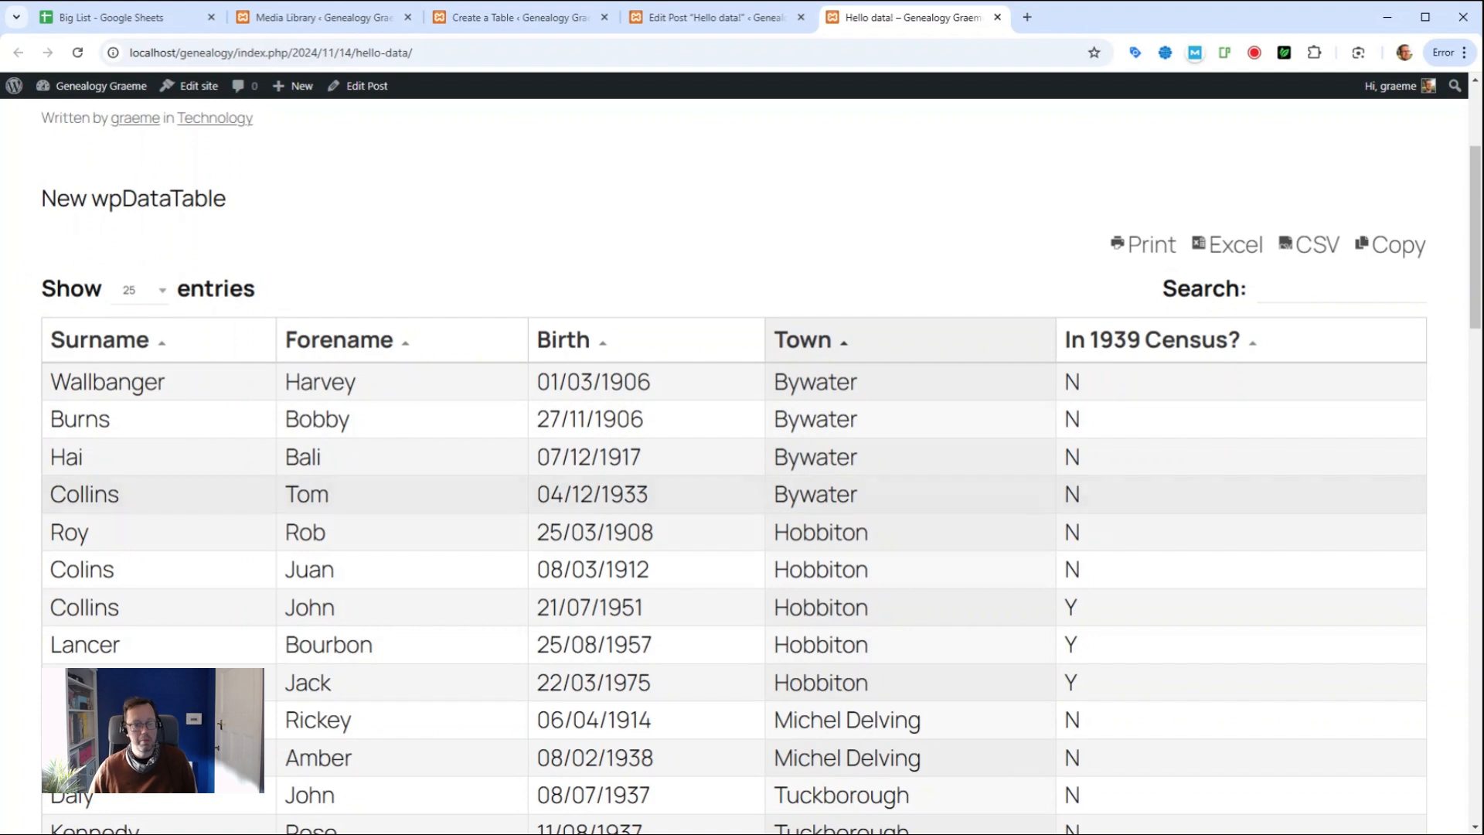
scroll(656, 539, "down", 4)
scroll(655, 538, "up", 2)
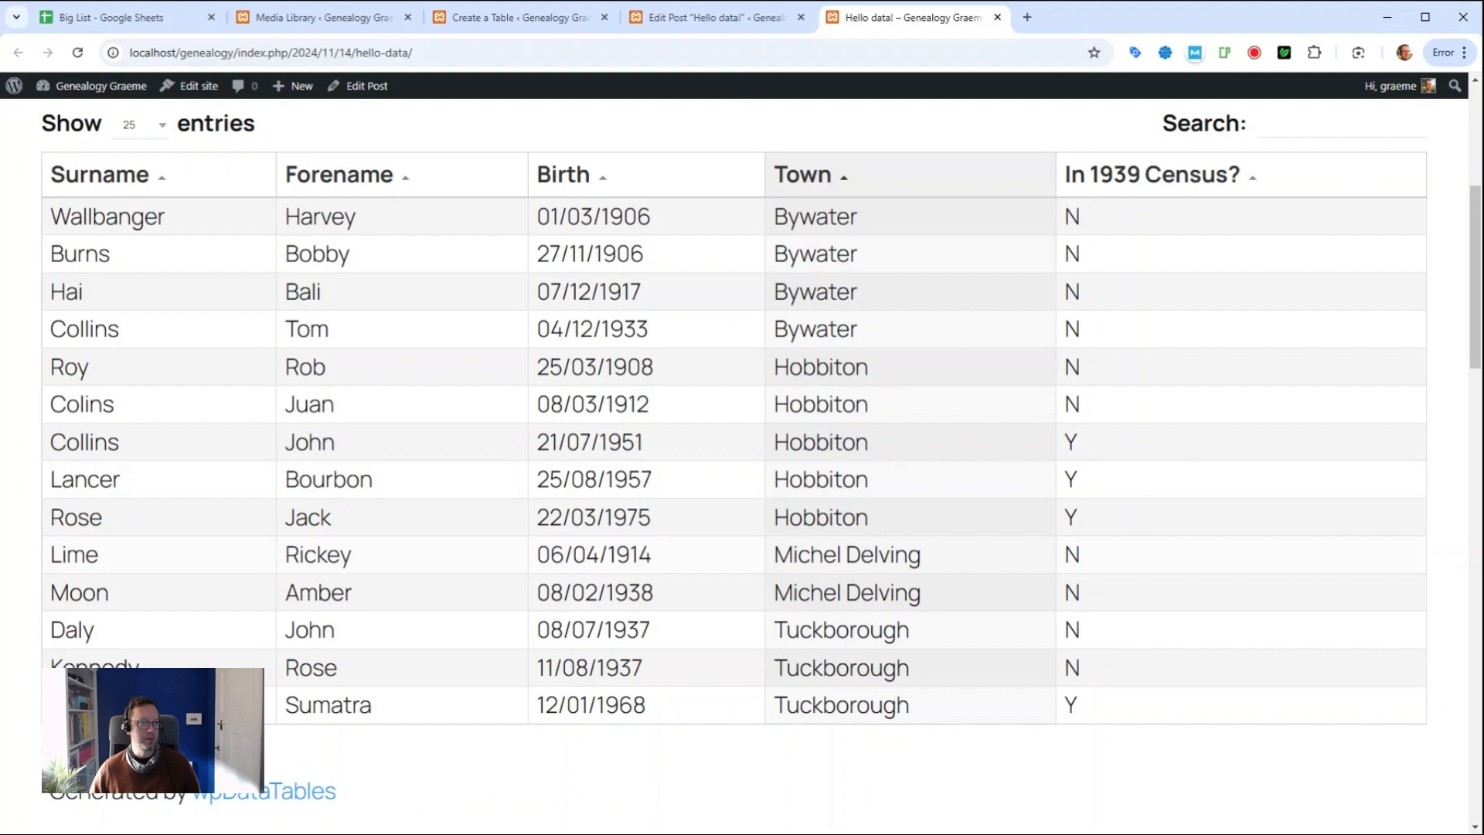
left_click(524, 21)
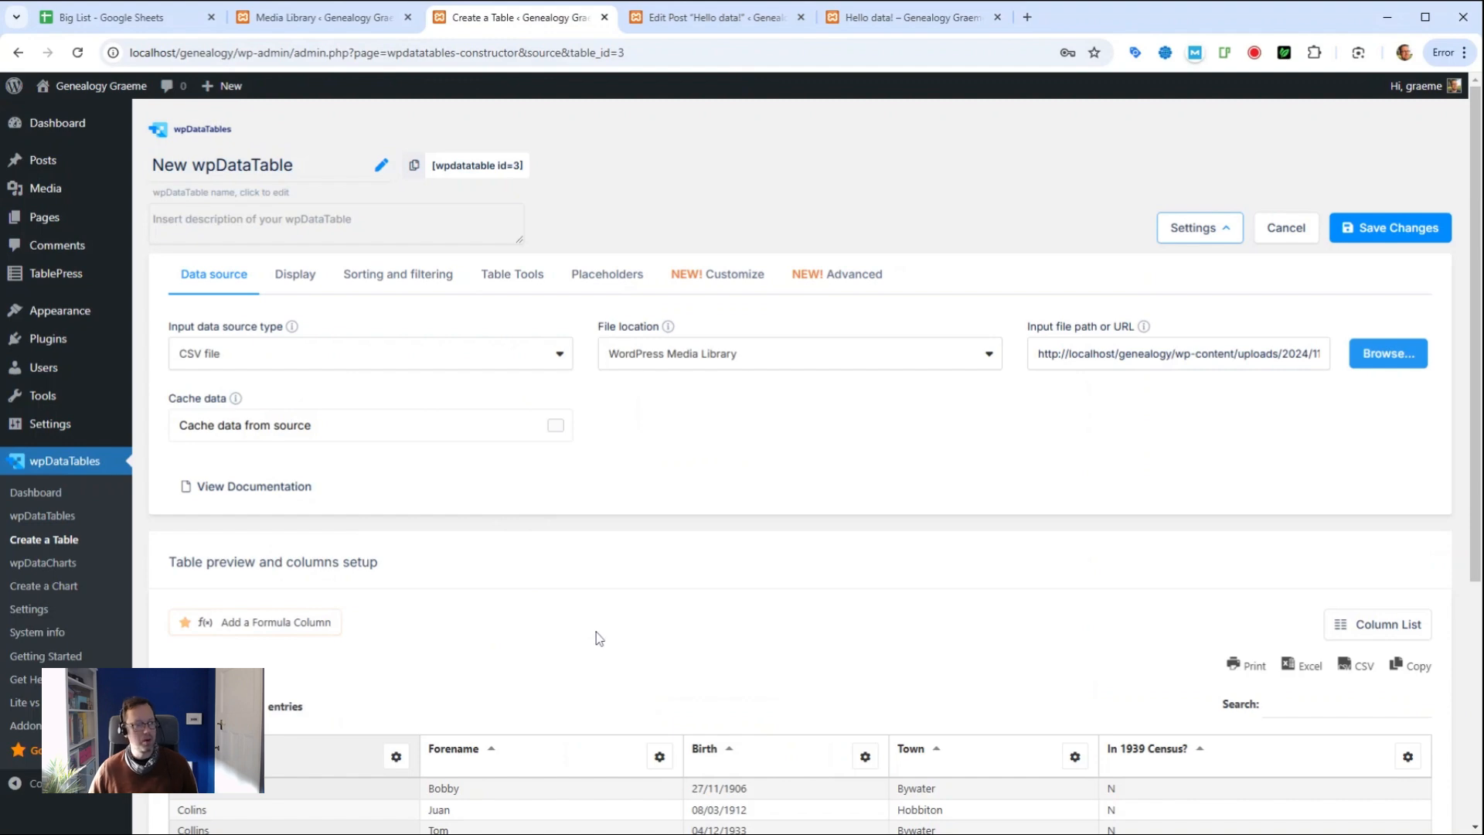
Step: Rename the wpDataTables table to MyFamily
left_click(332, 177)
left_click_drag(332, 176, 147, 170)
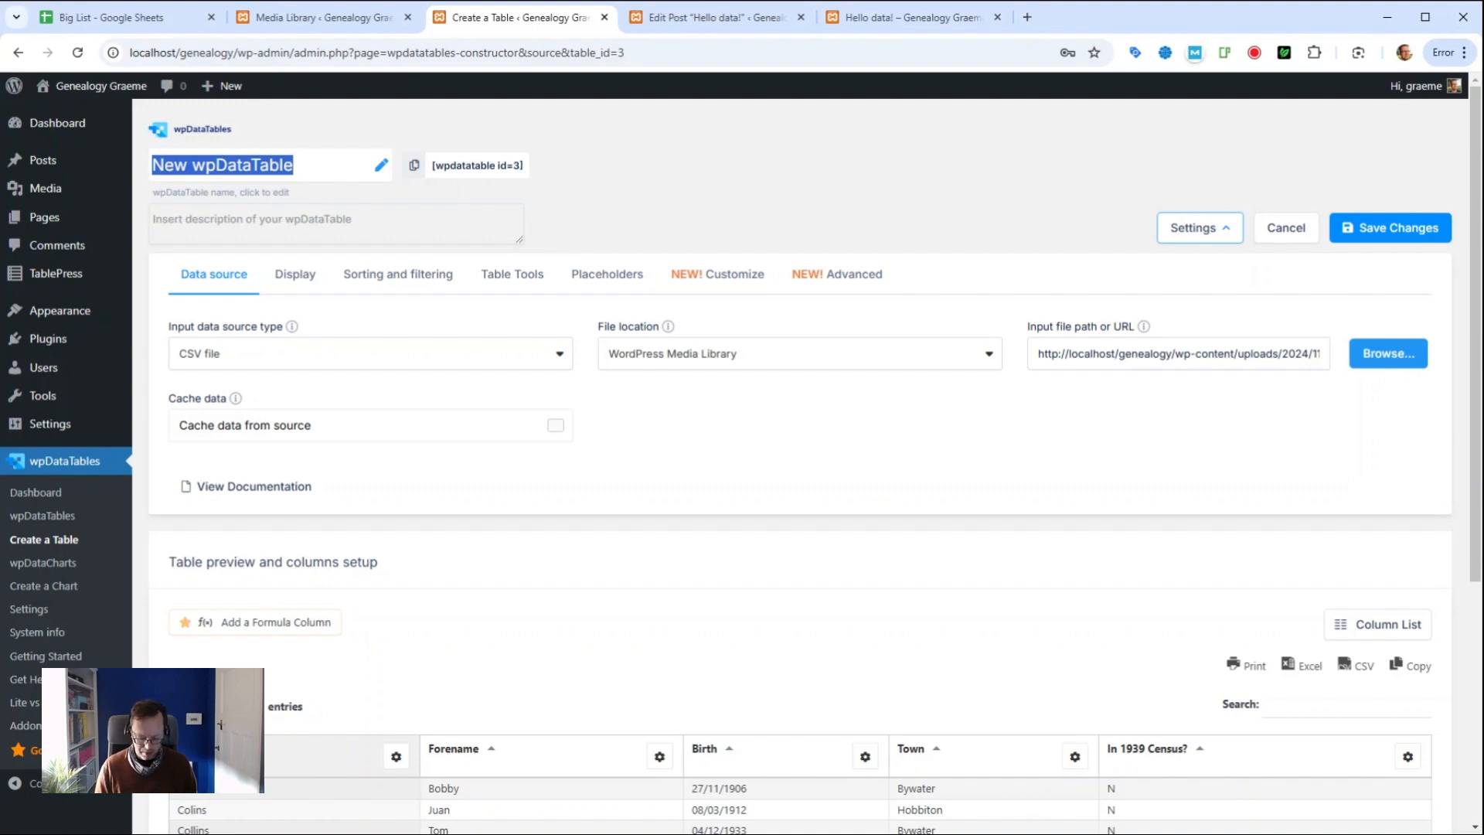
type("MyFamilyt")
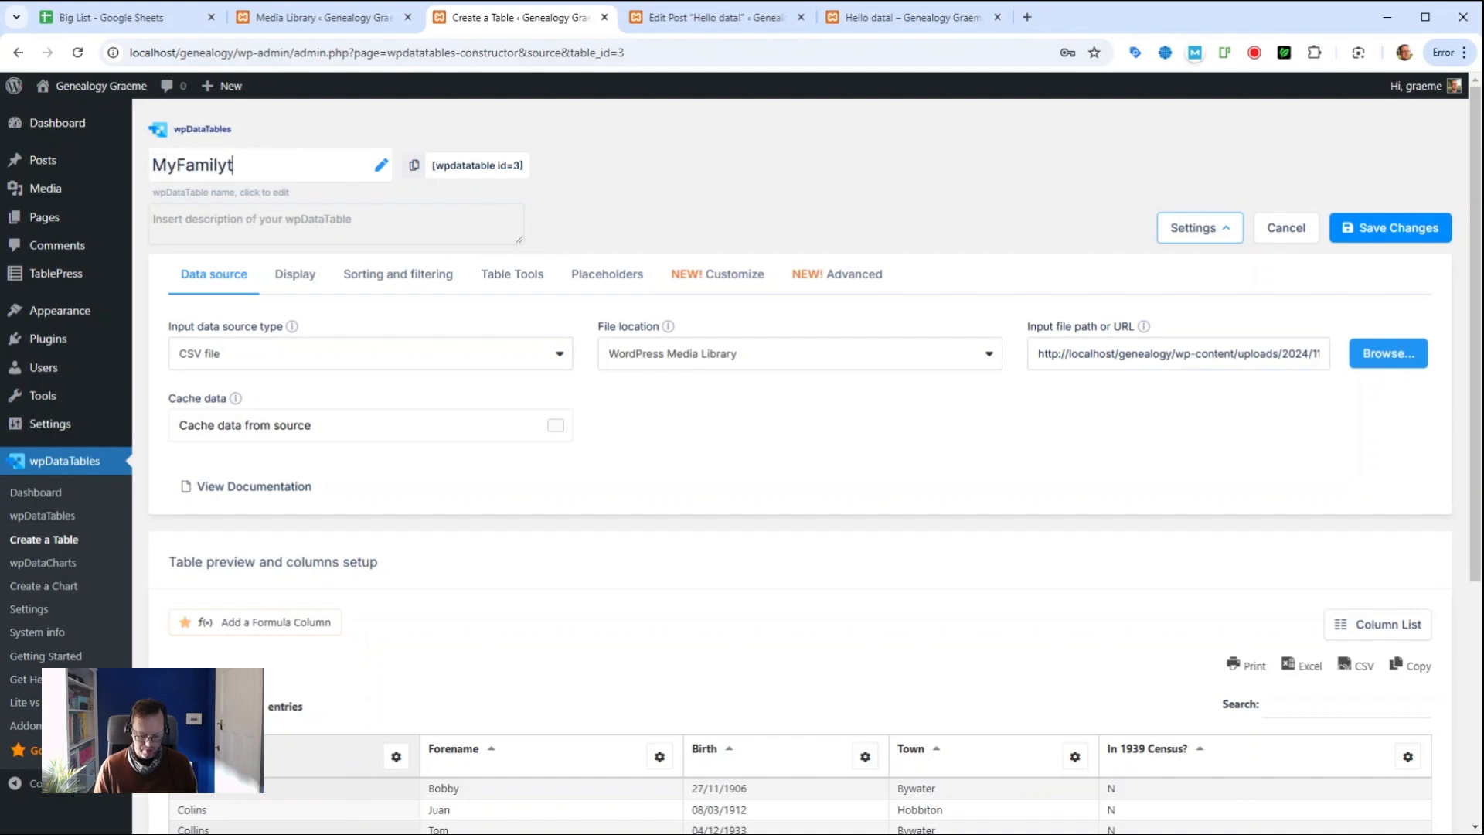
key("BackSpace")
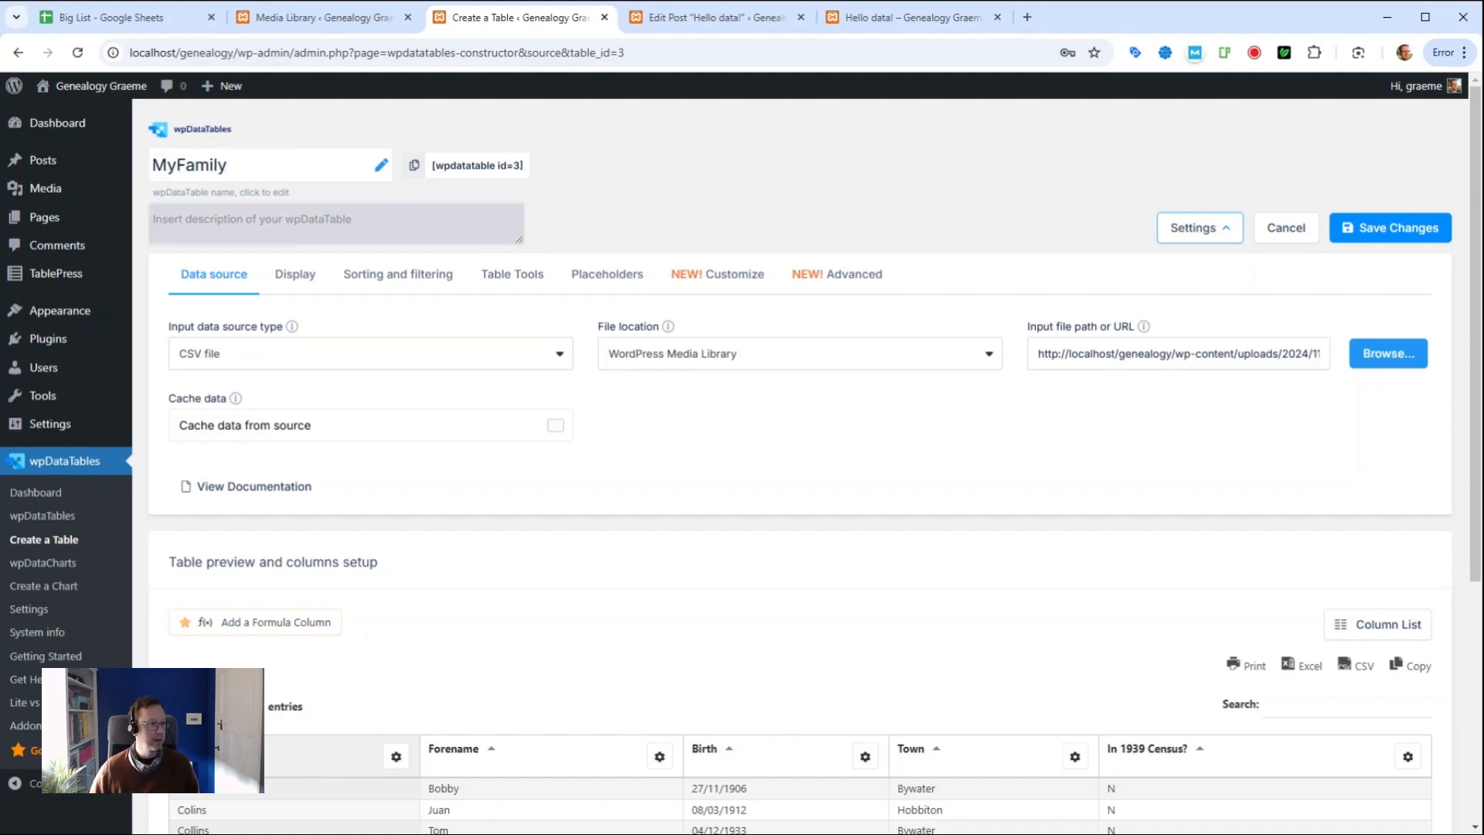
Step: Enter 'some of the reprobates' as the table description
key("Tab")
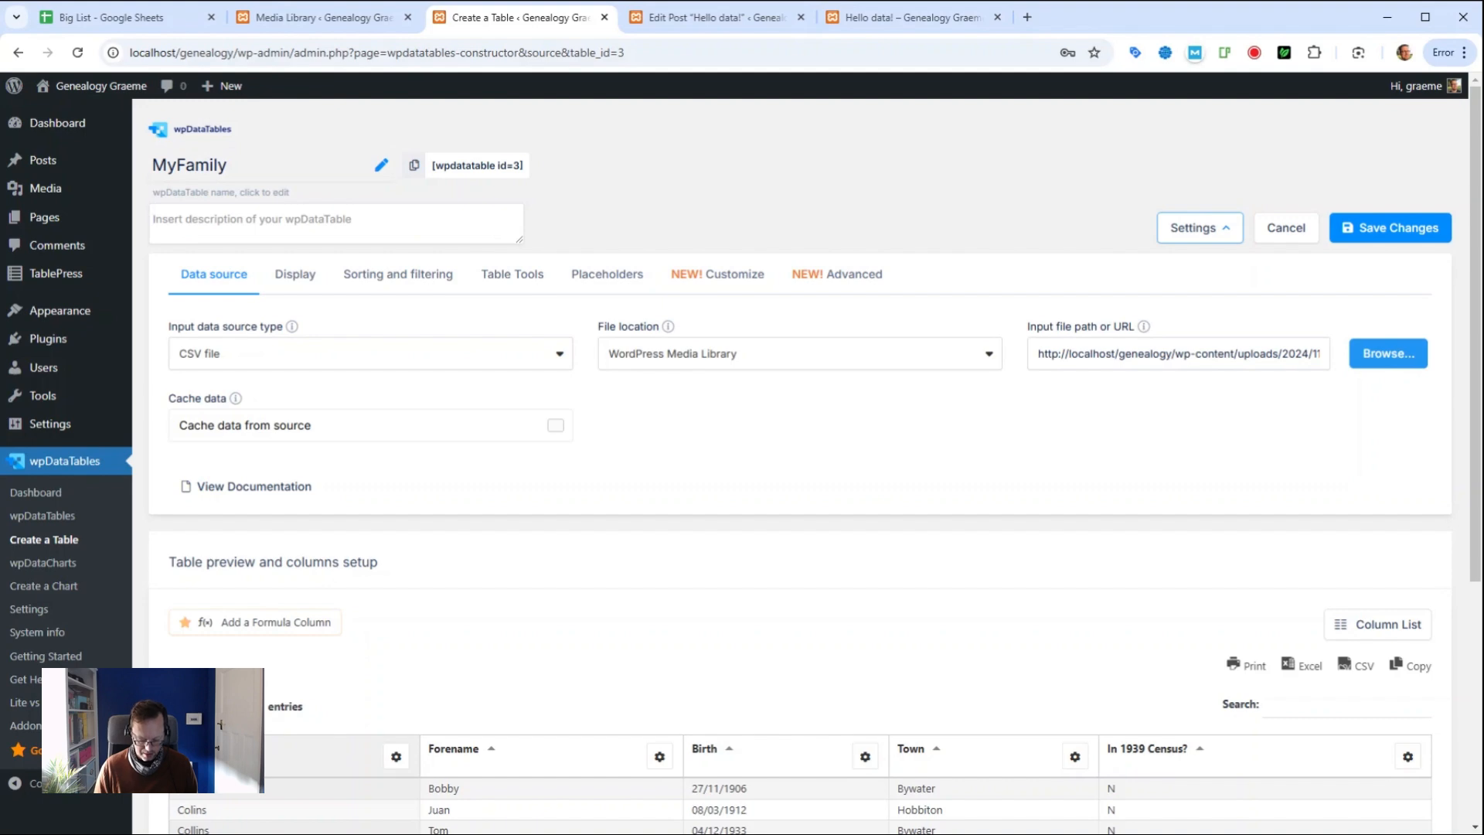
type("somew of the")
key("ctrl+a")
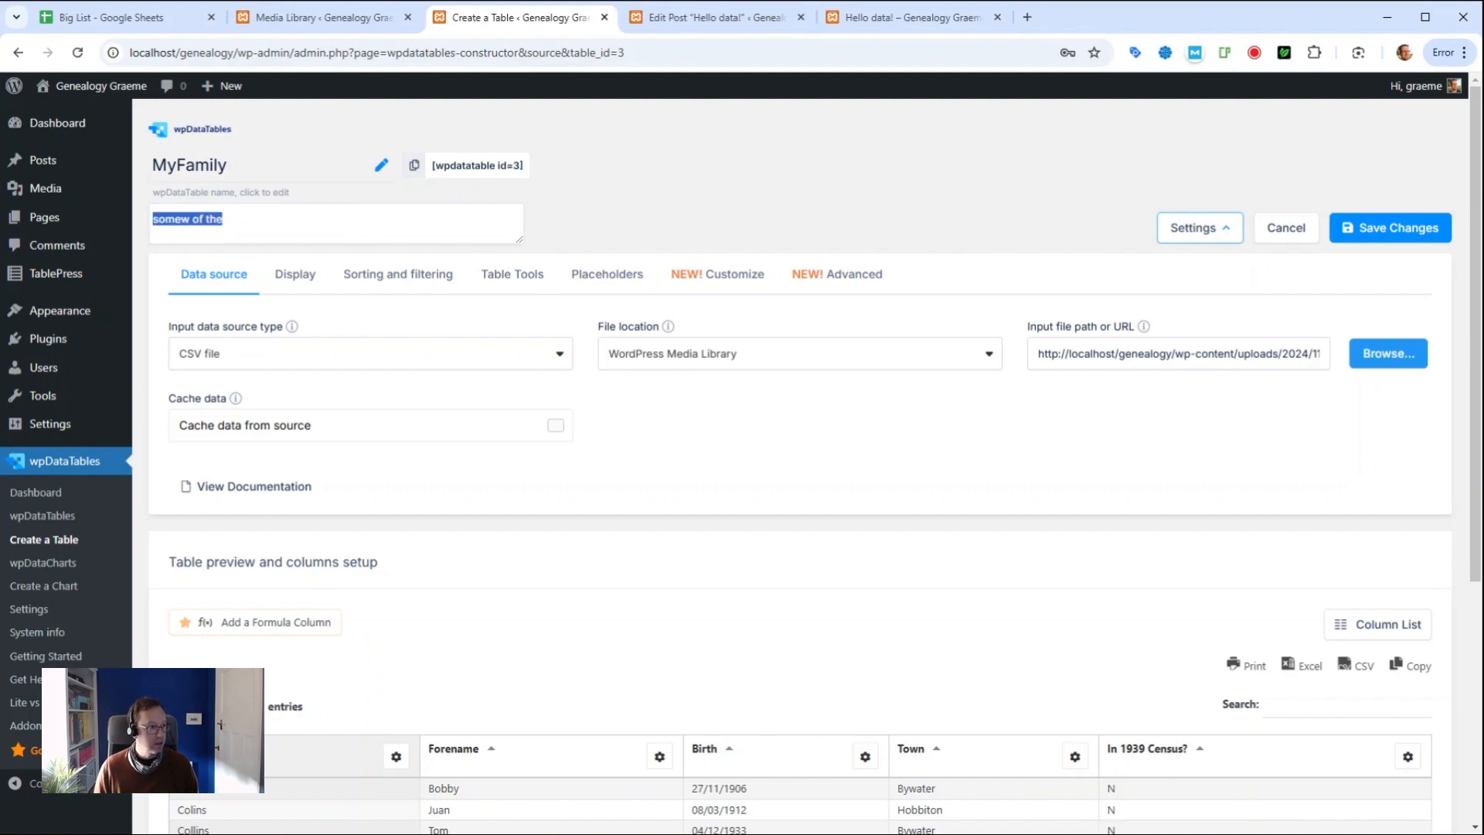
type("some of the reprobates")
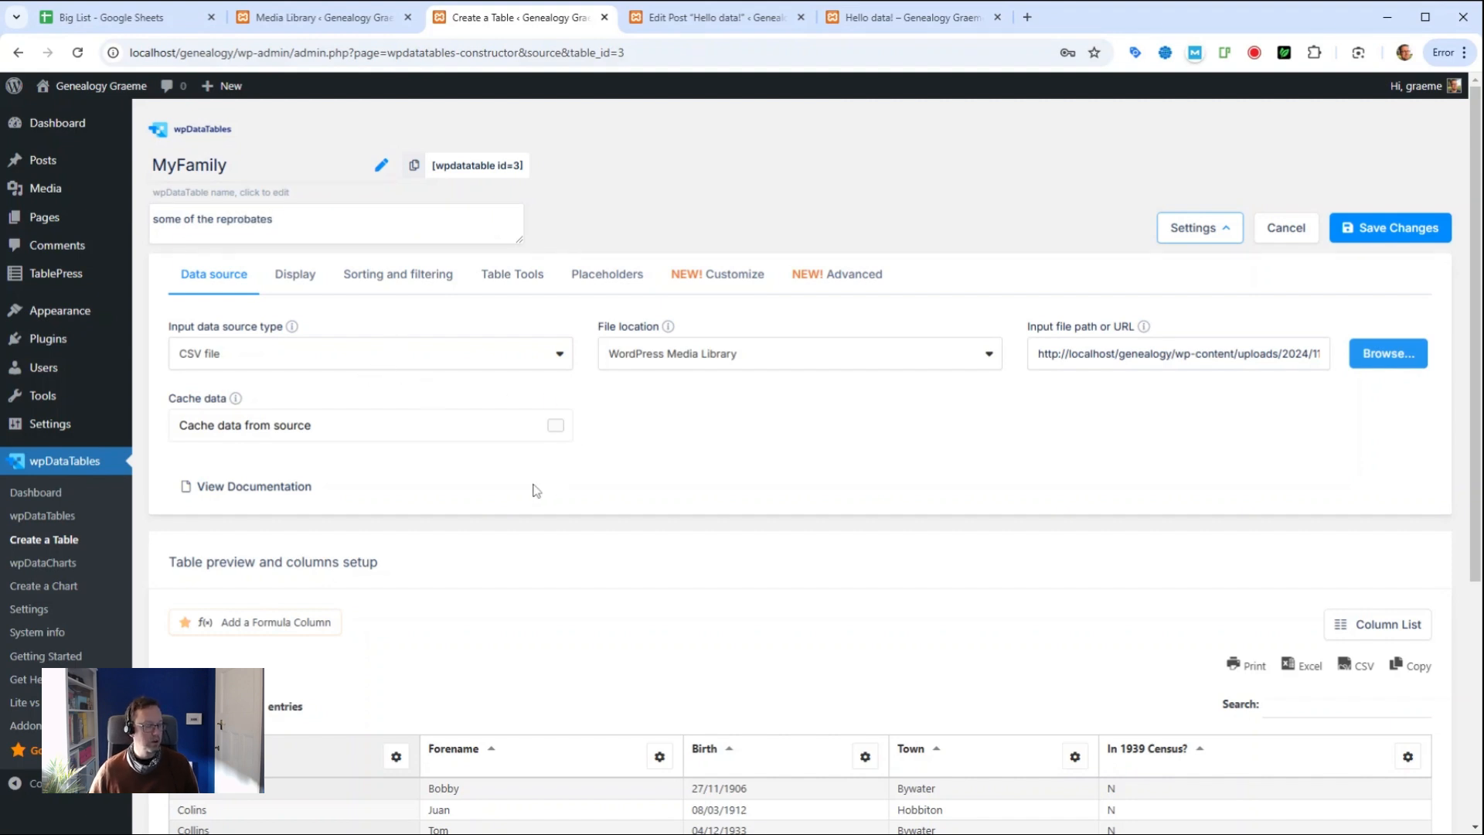
scroll(538, 495, "down", 1)
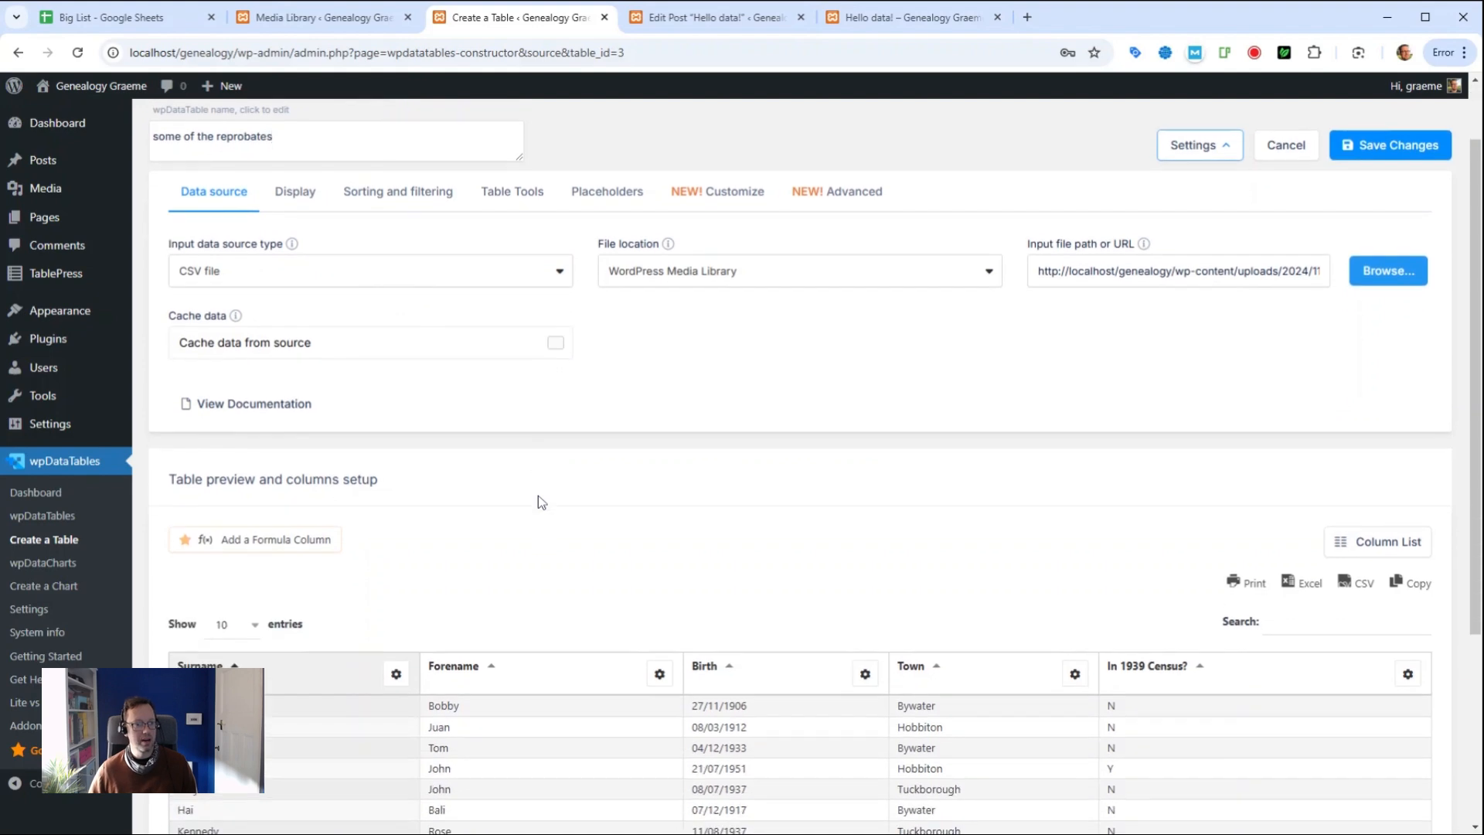
scroll(538, 494, "up", 1)
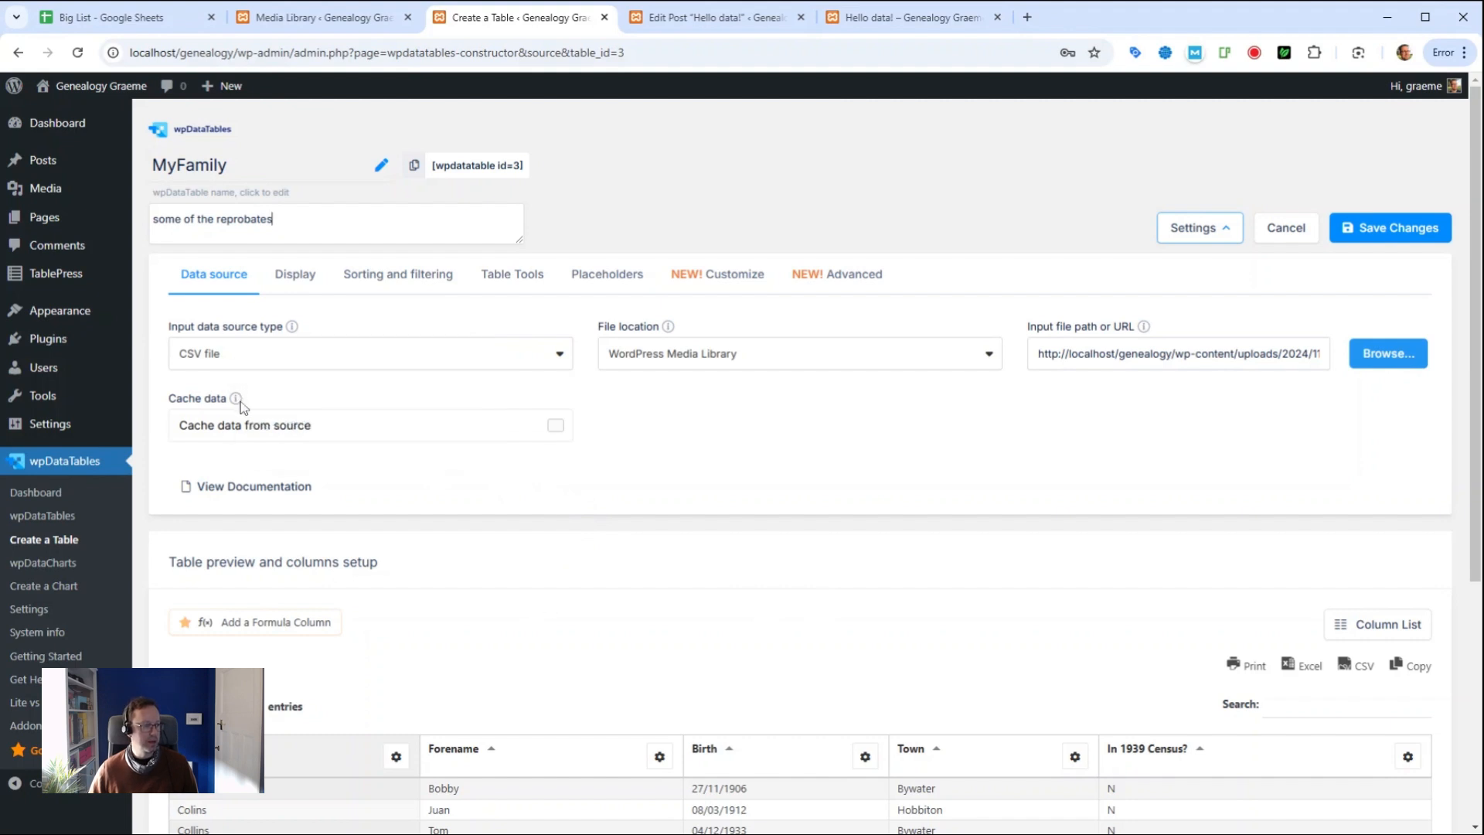
Step: Tick 'Cache data from source' for the MyFamily table's CSV data source
left_click(556, 428)
left_click(556, 428)
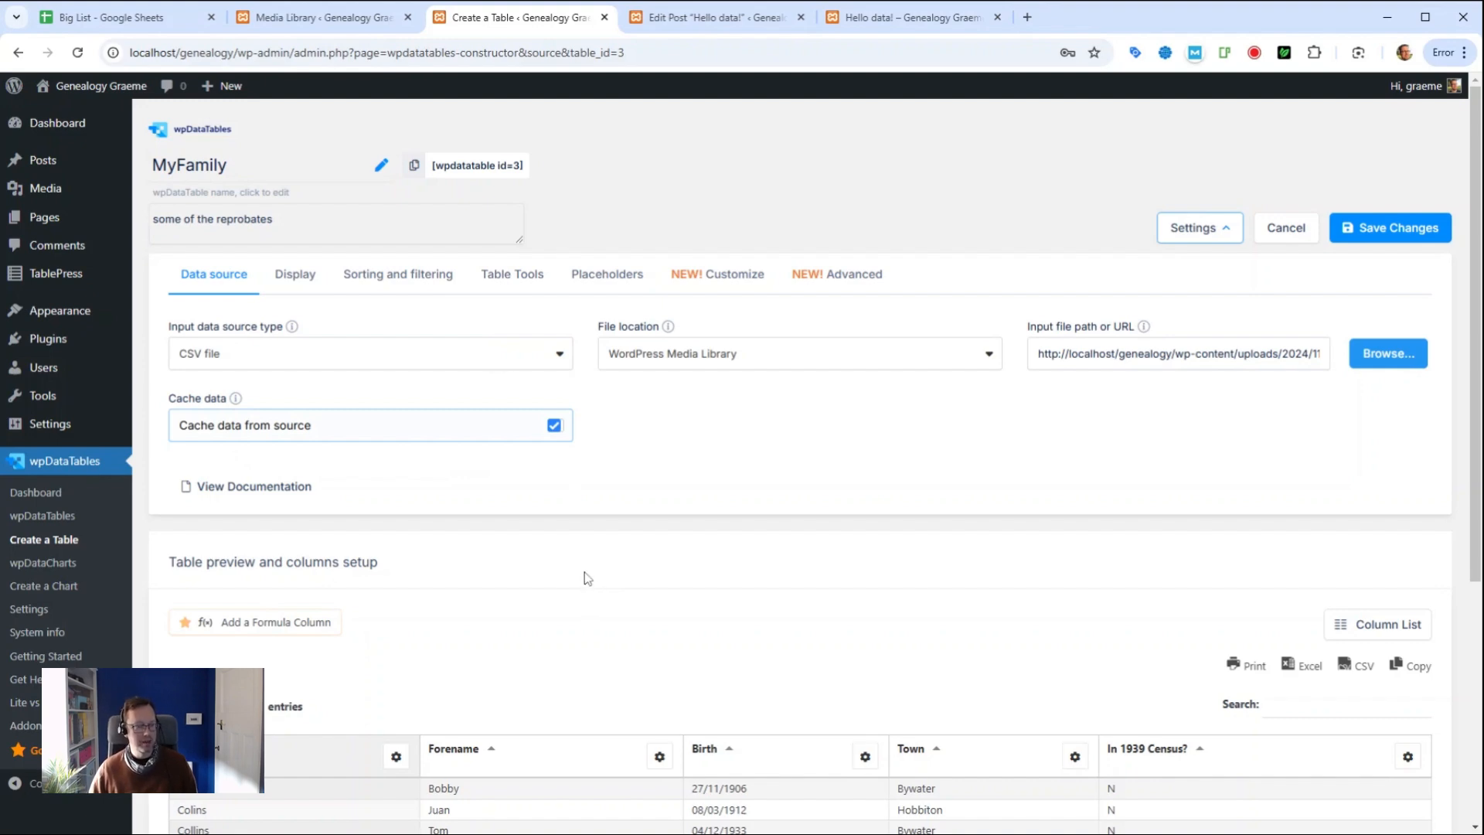
scroll(581, 569, "down", 4)
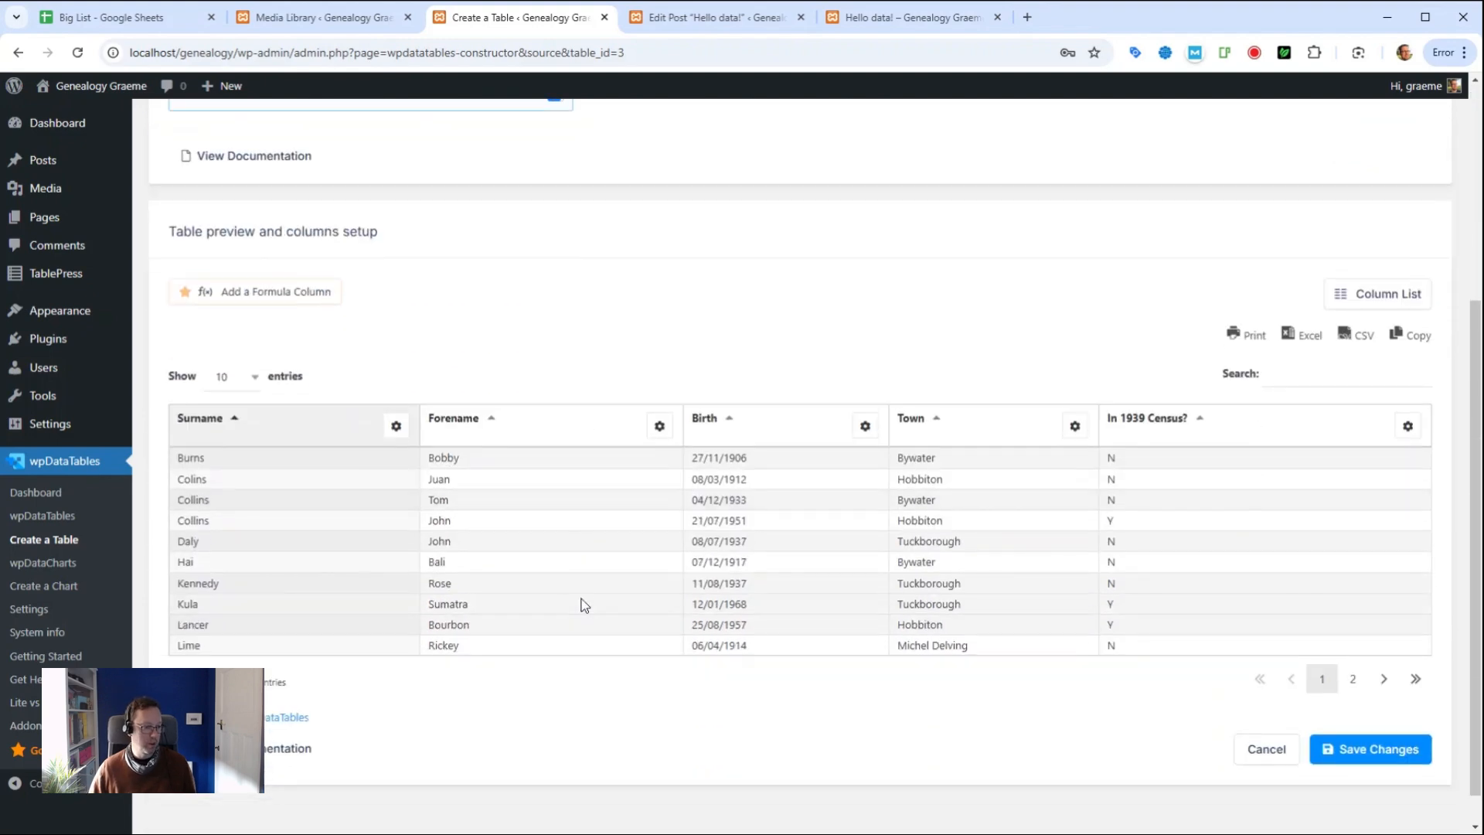
scroll(581, 603, "up", 4)
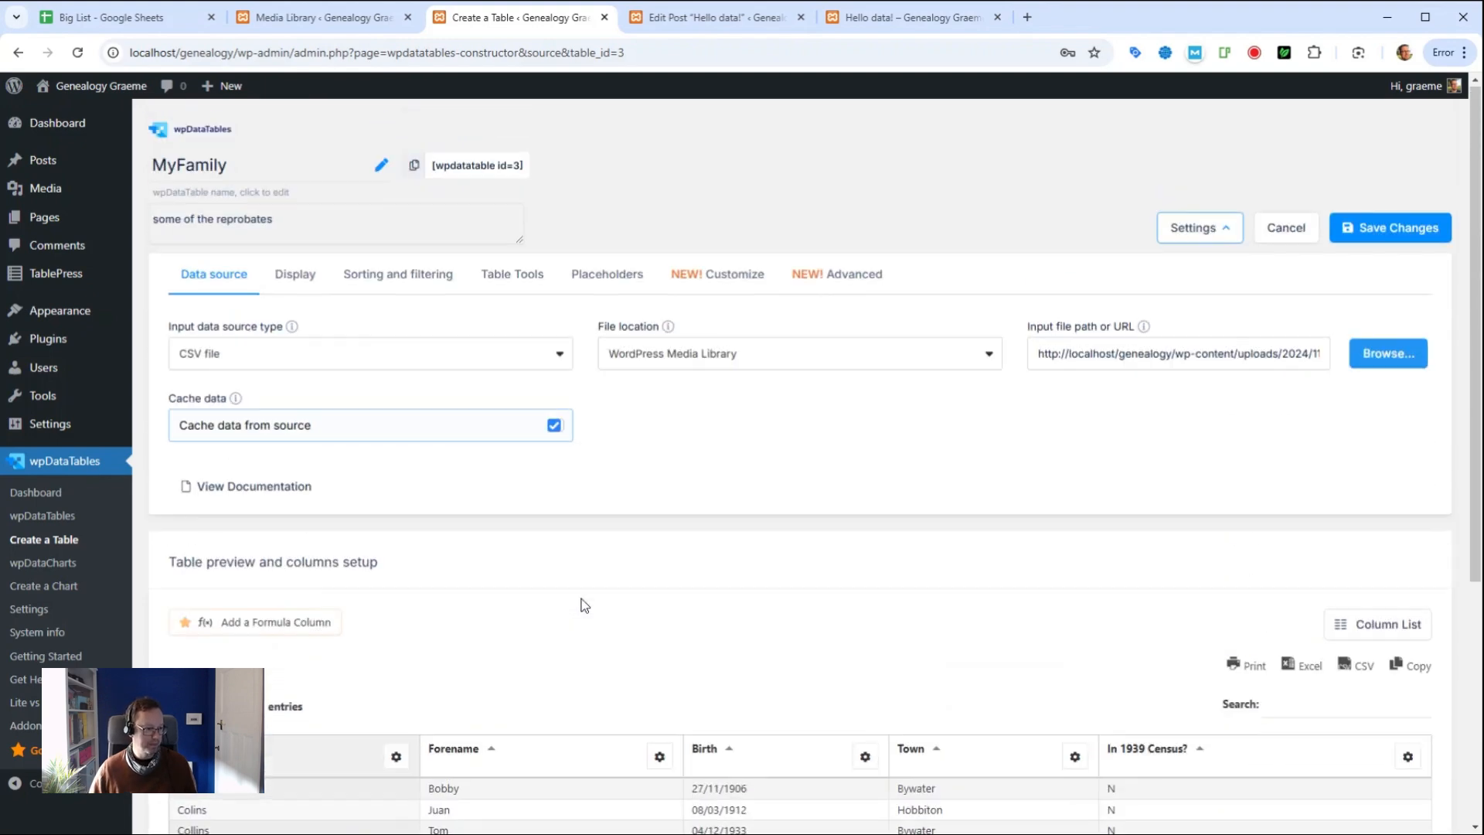
Step: In Display settings, show the table description and enable the horizontal scrollbar, keeping 10 rows per page
left_click(292, 277)
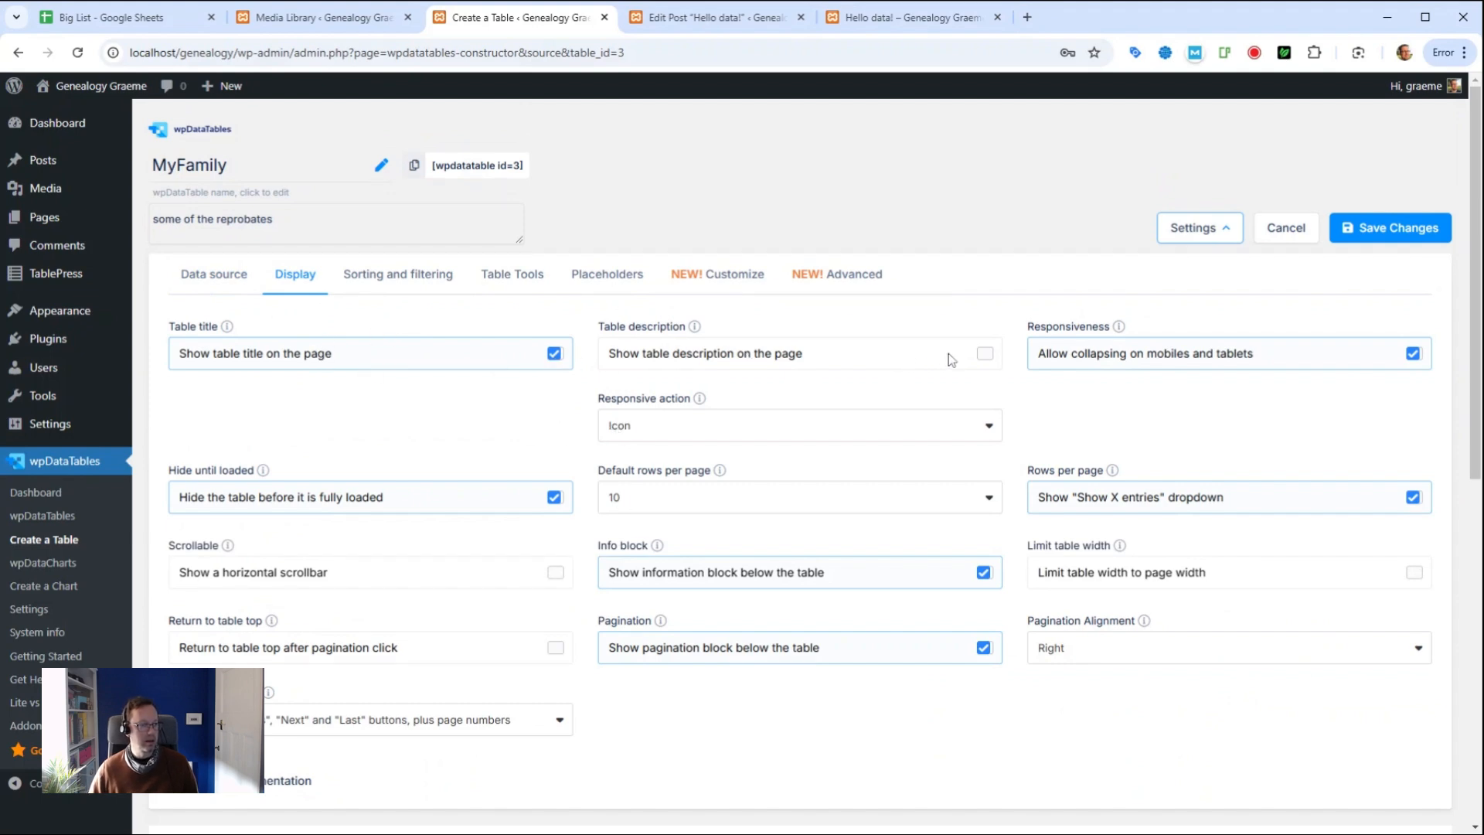
left_click(984, 355)
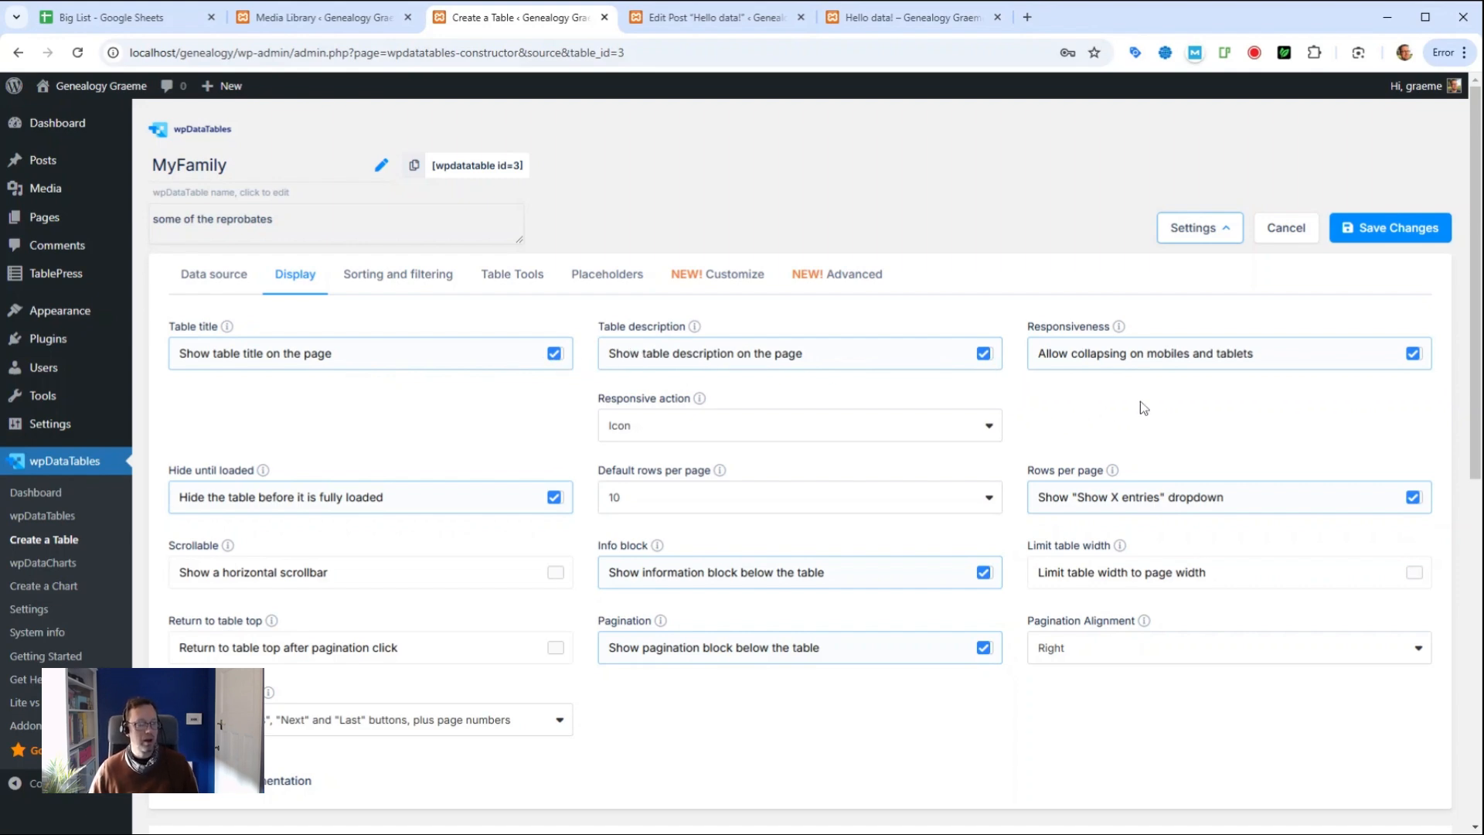
left_click(722, 499)
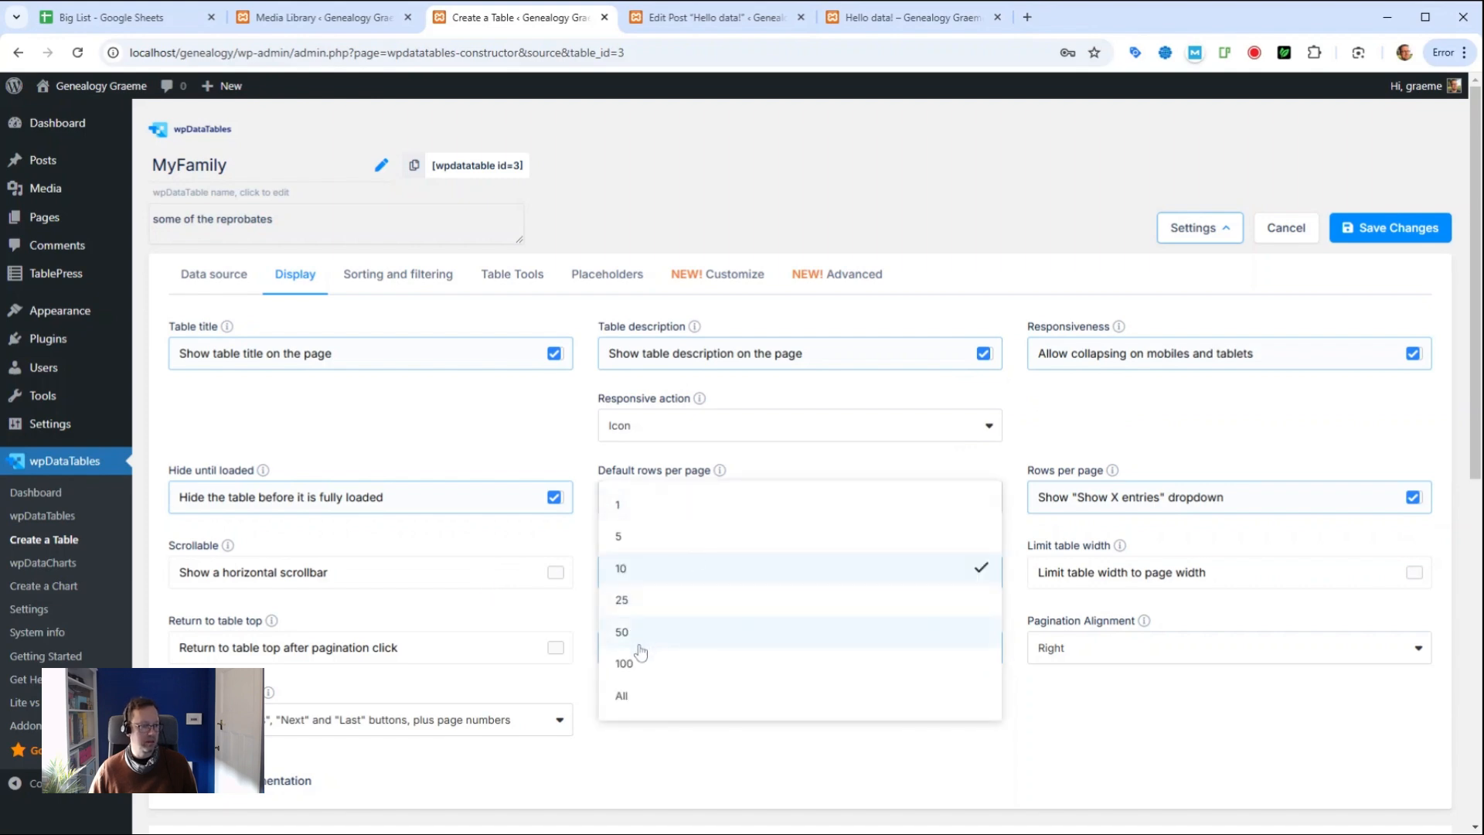
left_click(498, 551)
scroll(502, 560, "down", 1)
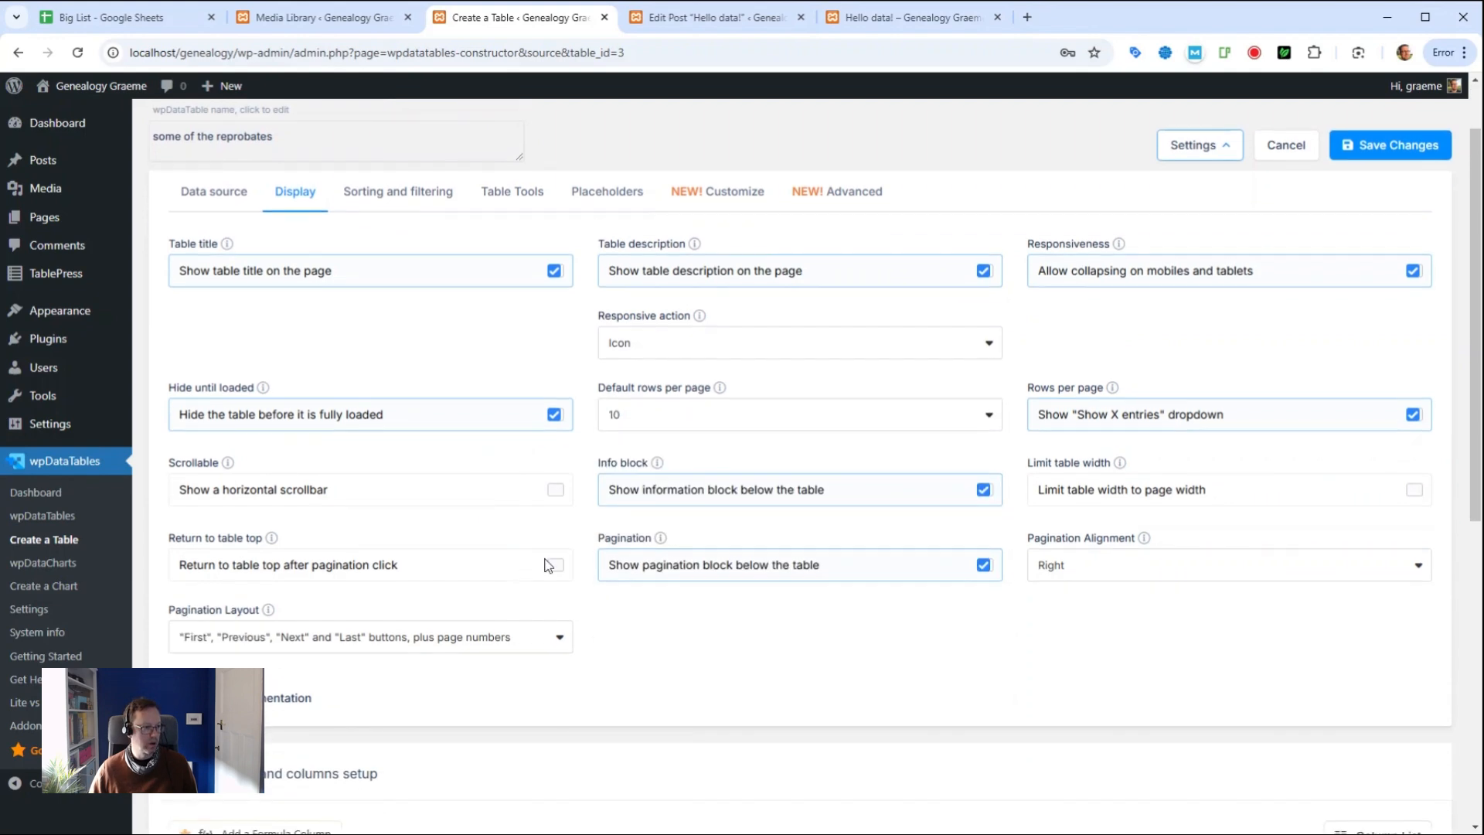
left_click(554, 492)
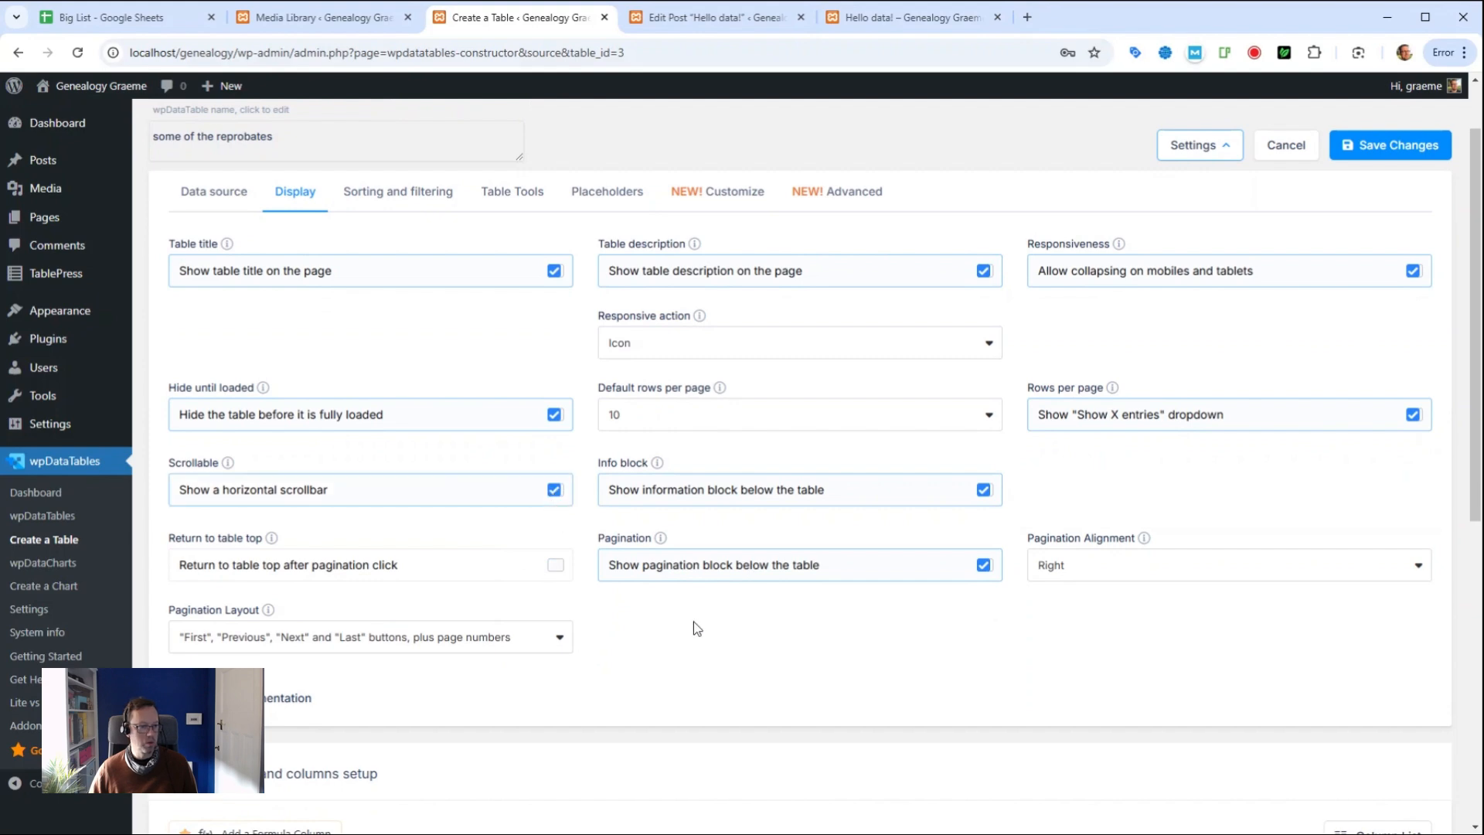
scroll(676, 636, "down", 2)
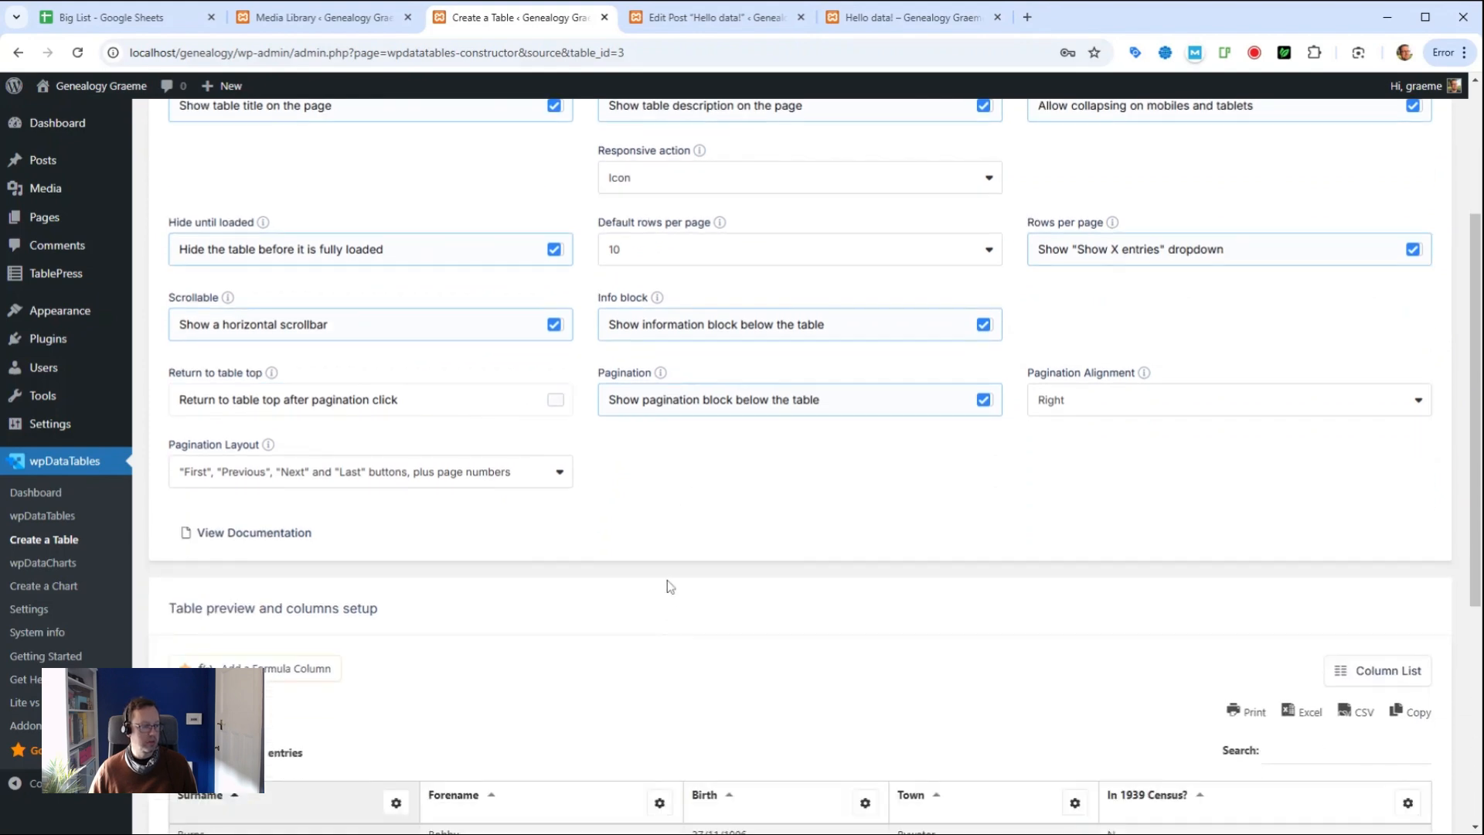
scroll(664, 586, "up", 3)
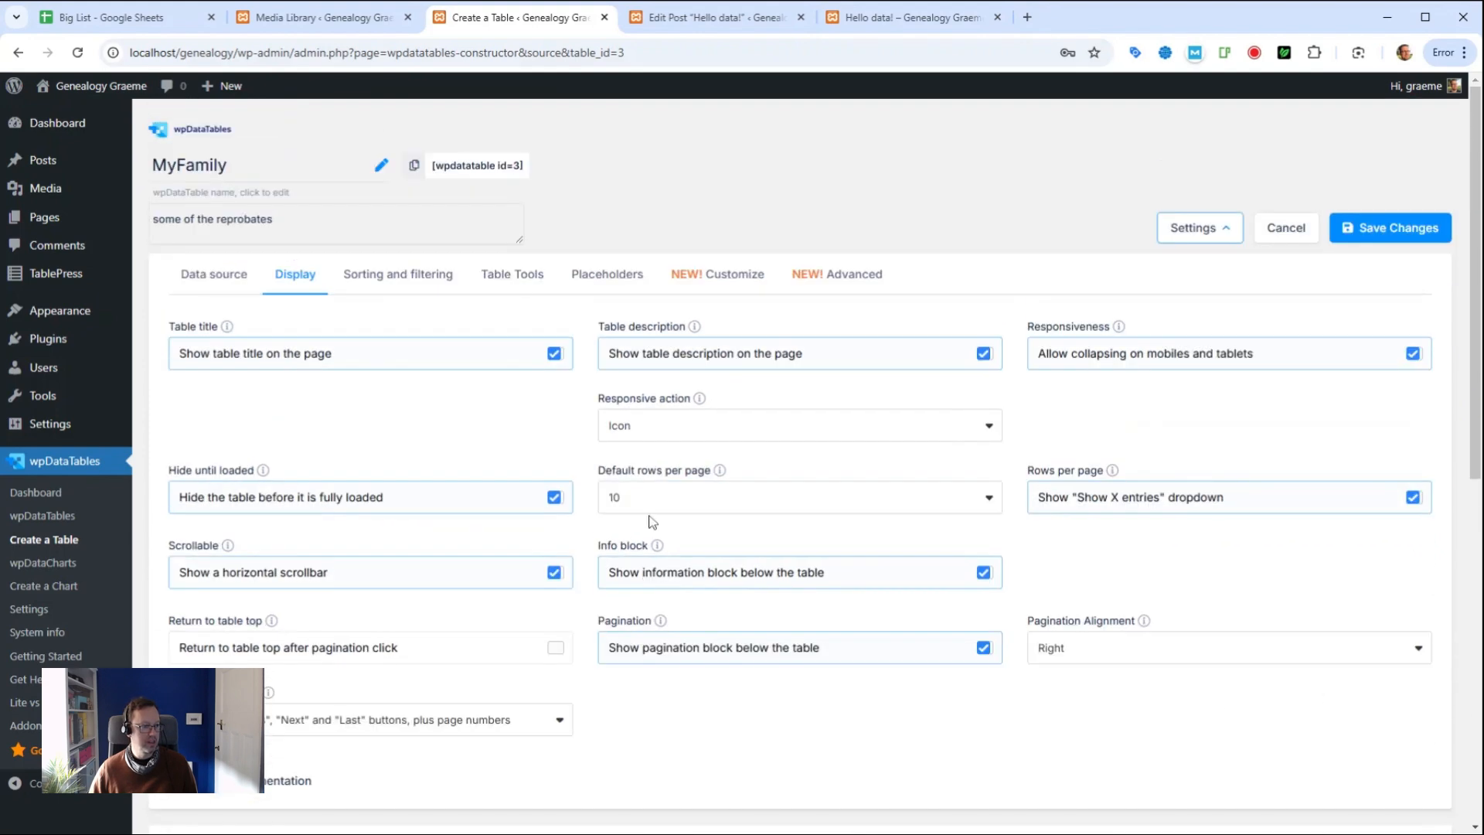
Step: Keep sorting enabled, add PDF to the export buttons, and turn on WCAG compatibility
left_click(400, 279)
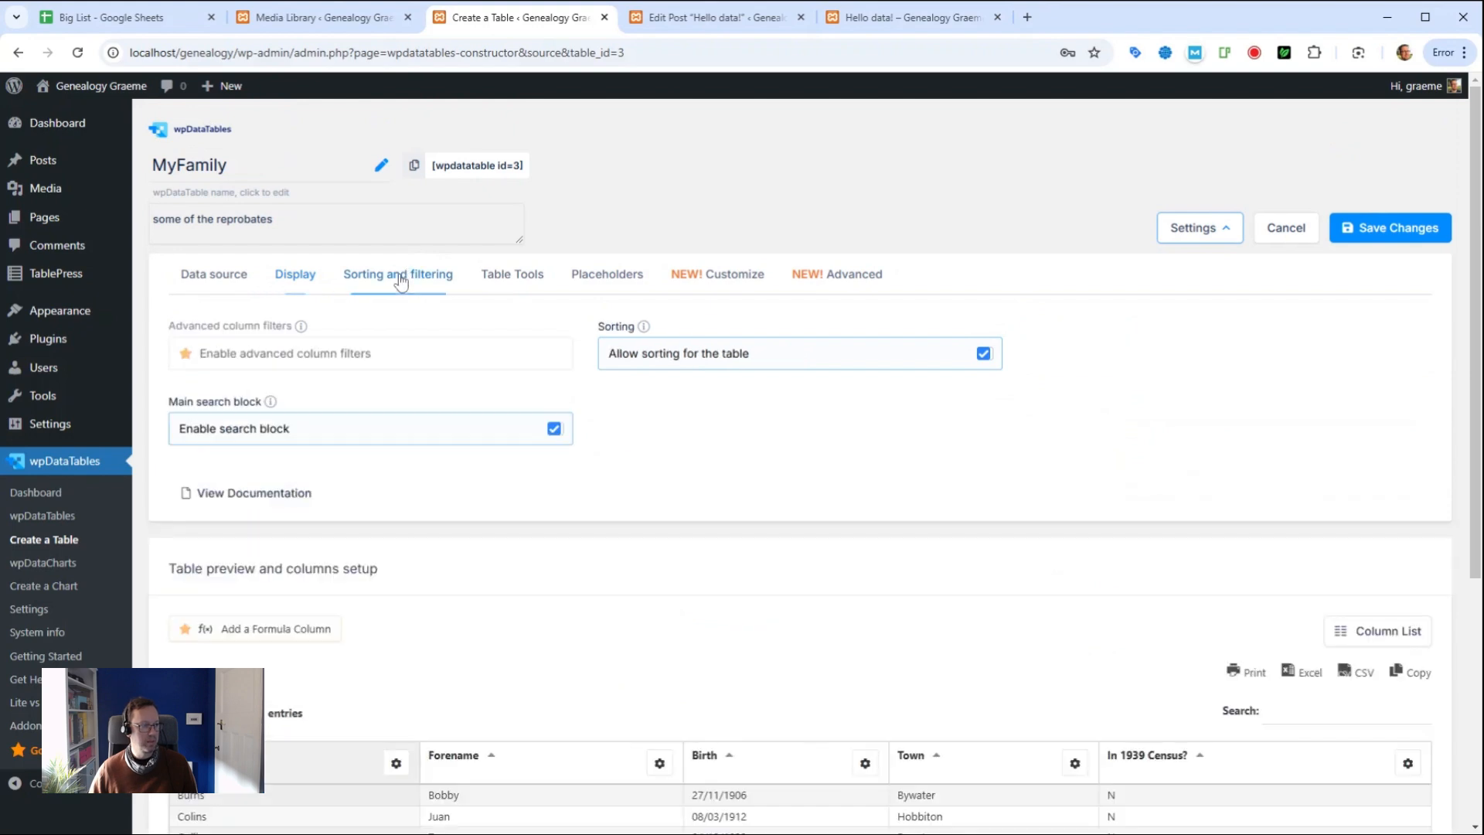
left_click(983, 354)
left_click(984, 354)
left_click(510, 274)
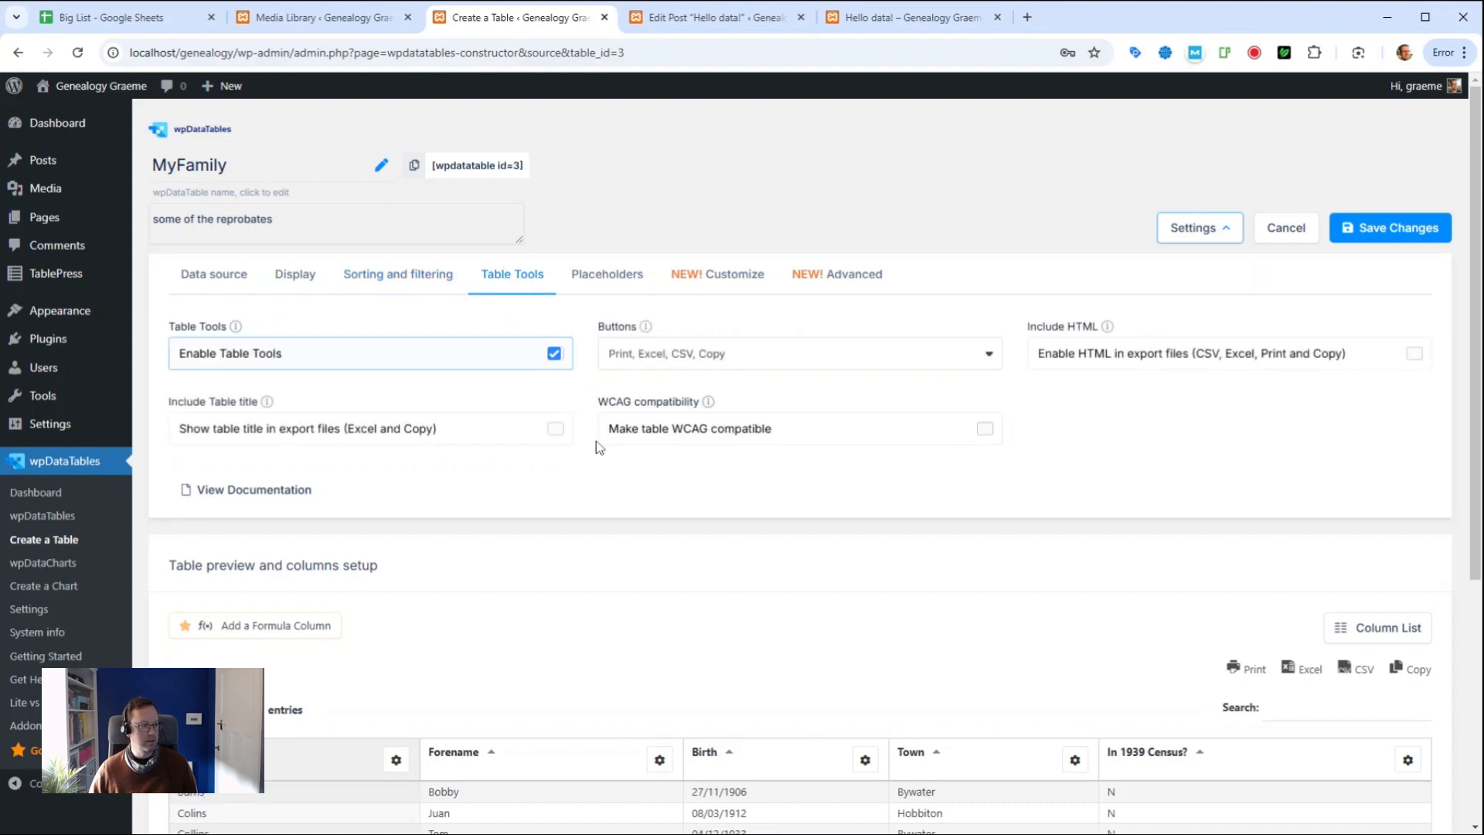
left_click(748, 361)
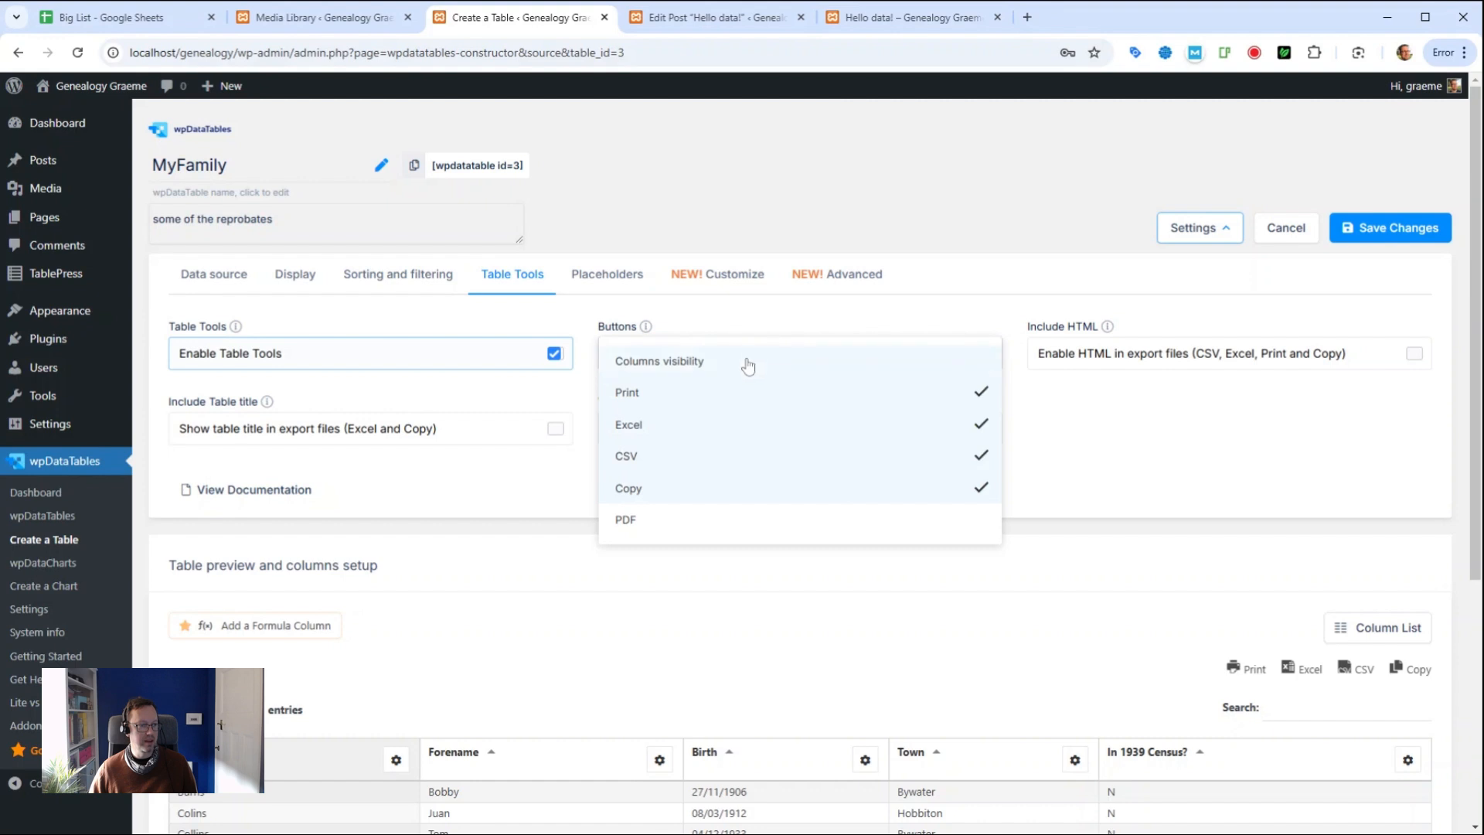
left_click(629, 528)
left_click(1101, 437)
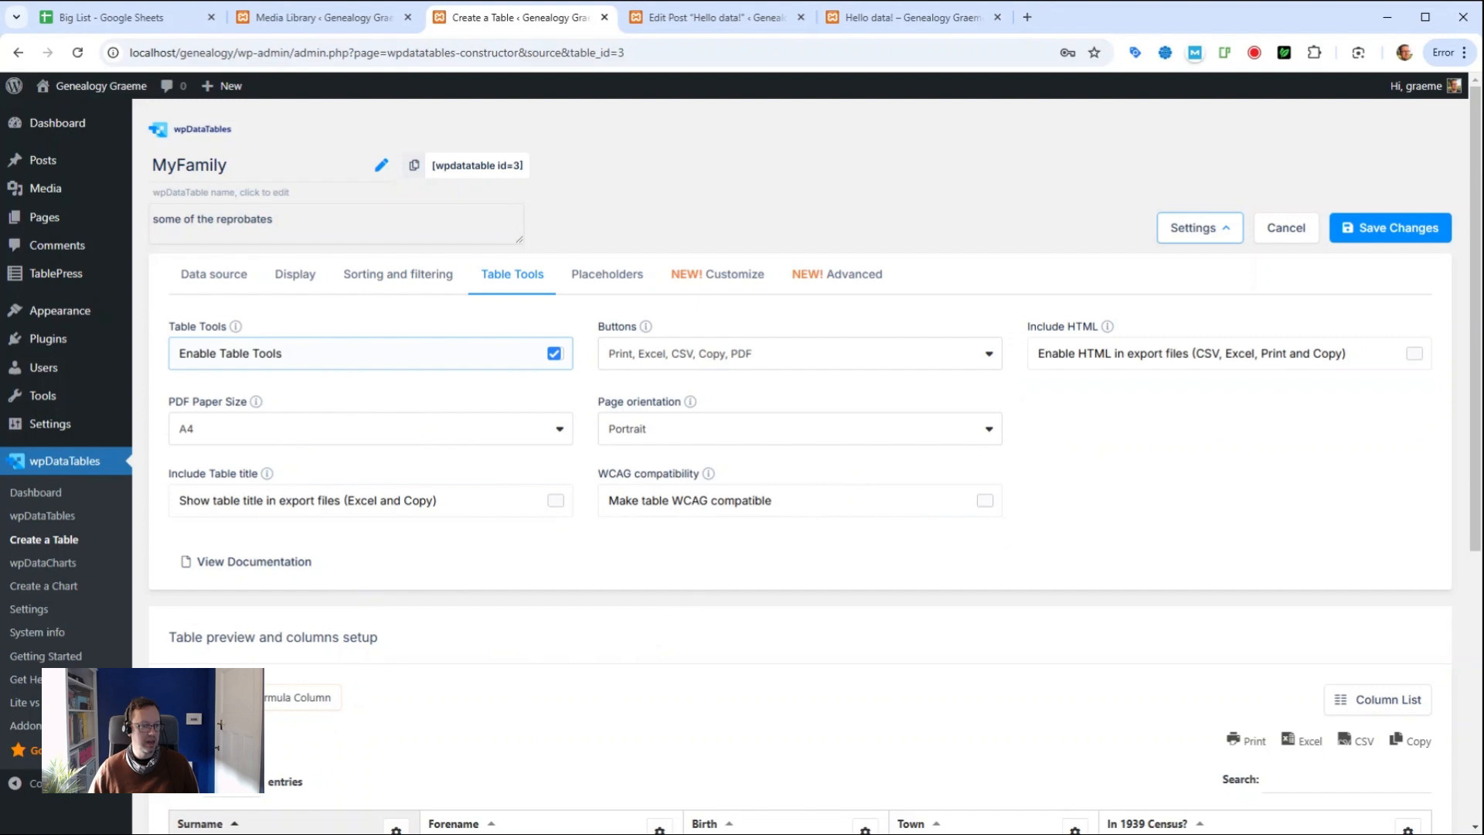
left_click(984, 501)
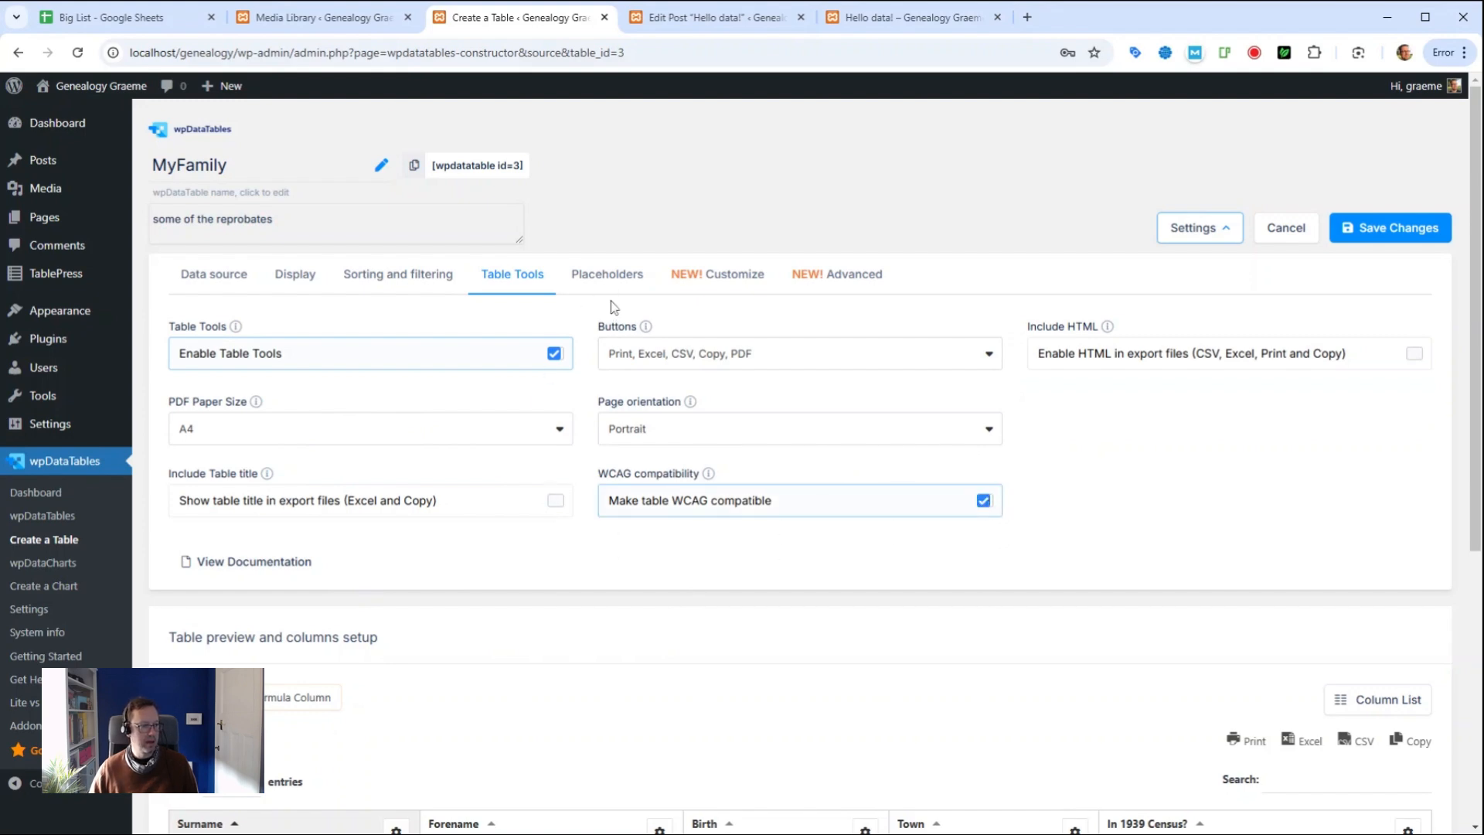
Step: Review the remaining settings tabs, save the table changes, and return to the Hello data! post
left_click(607, 277)
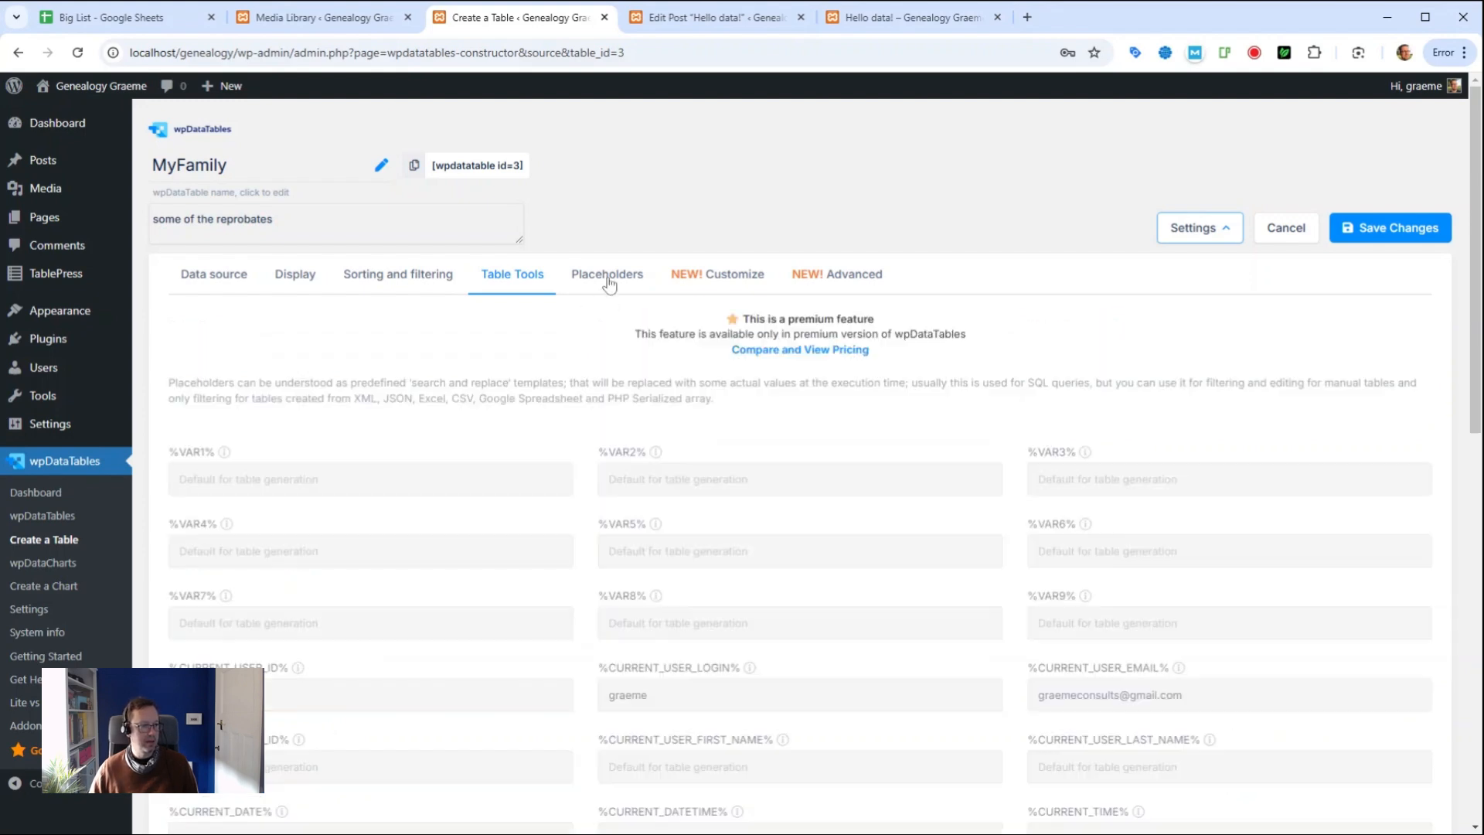
left_click(715, 280)
left_click(845, 282)
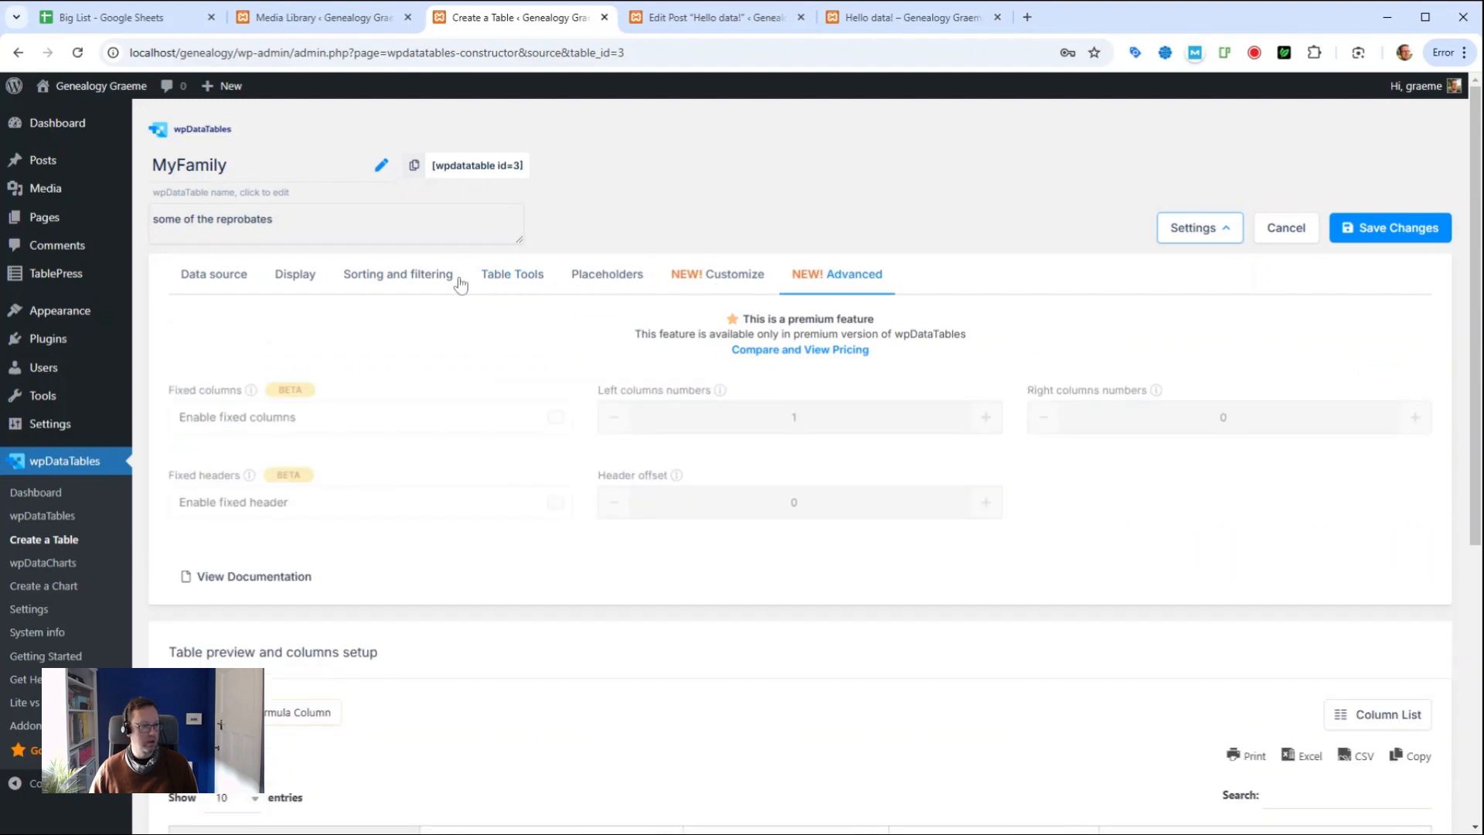
left_click(398, 278)
left_click(307, 279)
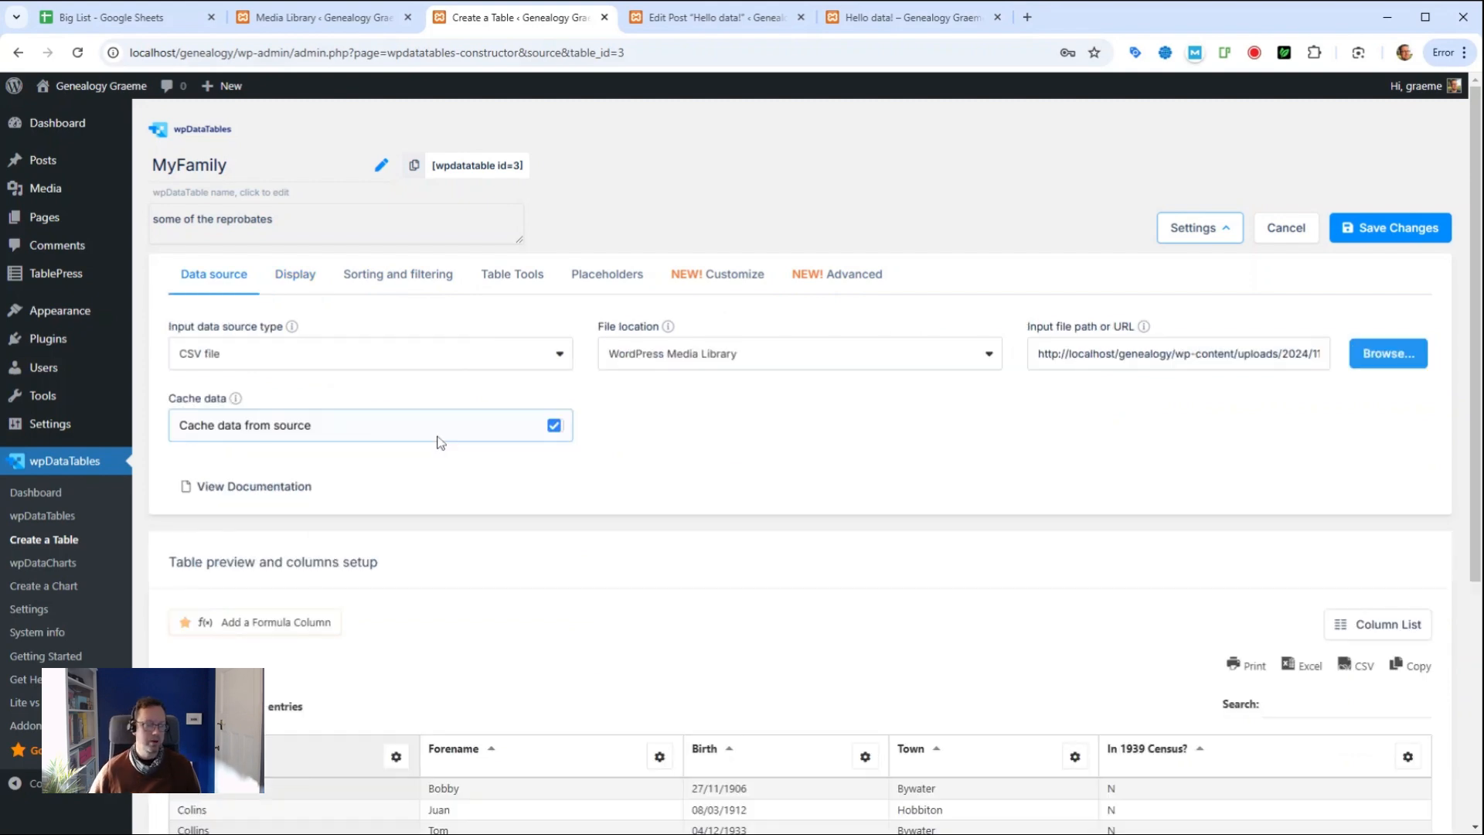
left_click(1396, 227)
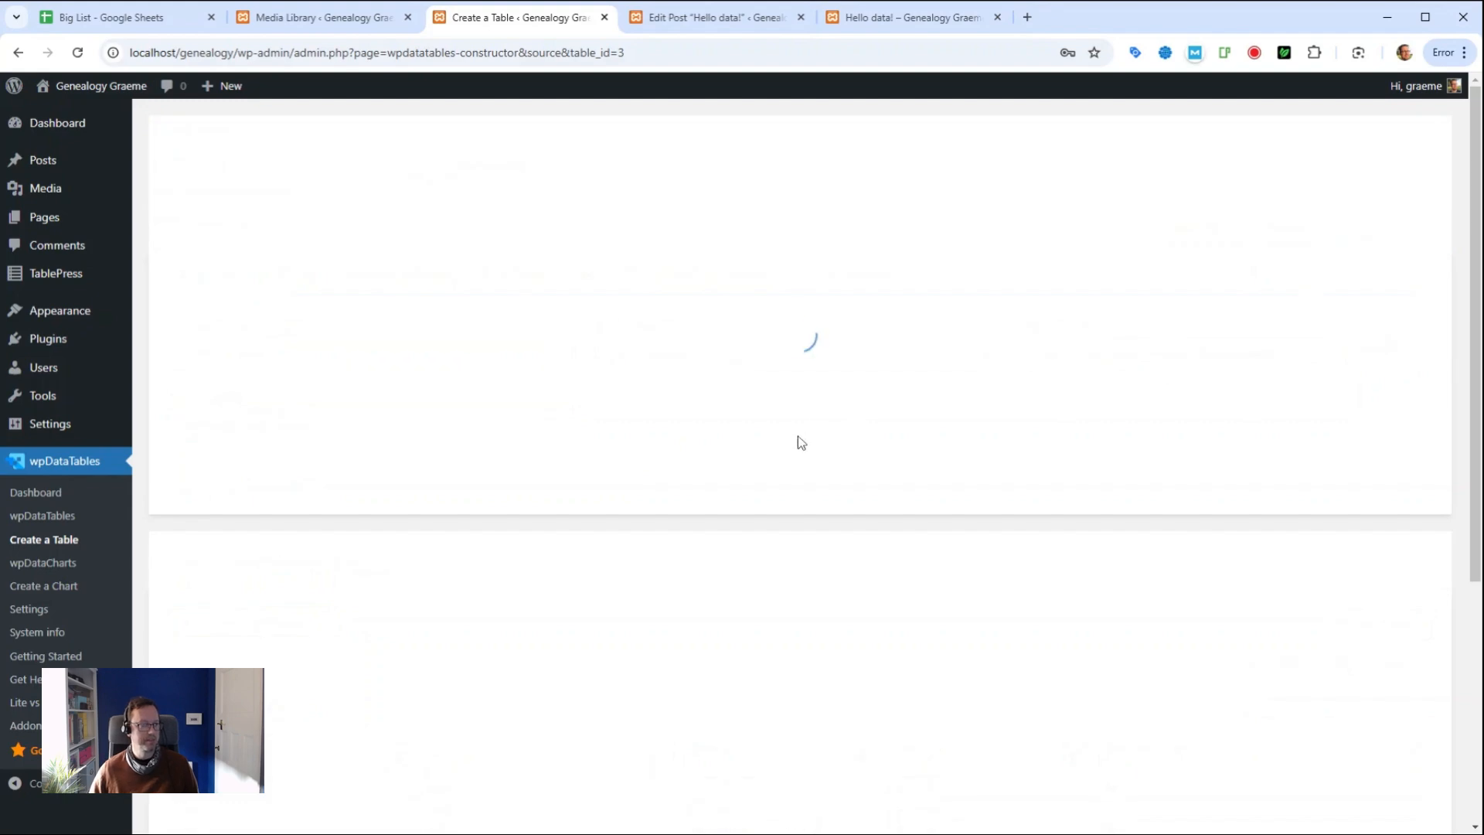
left_click(903, 18)
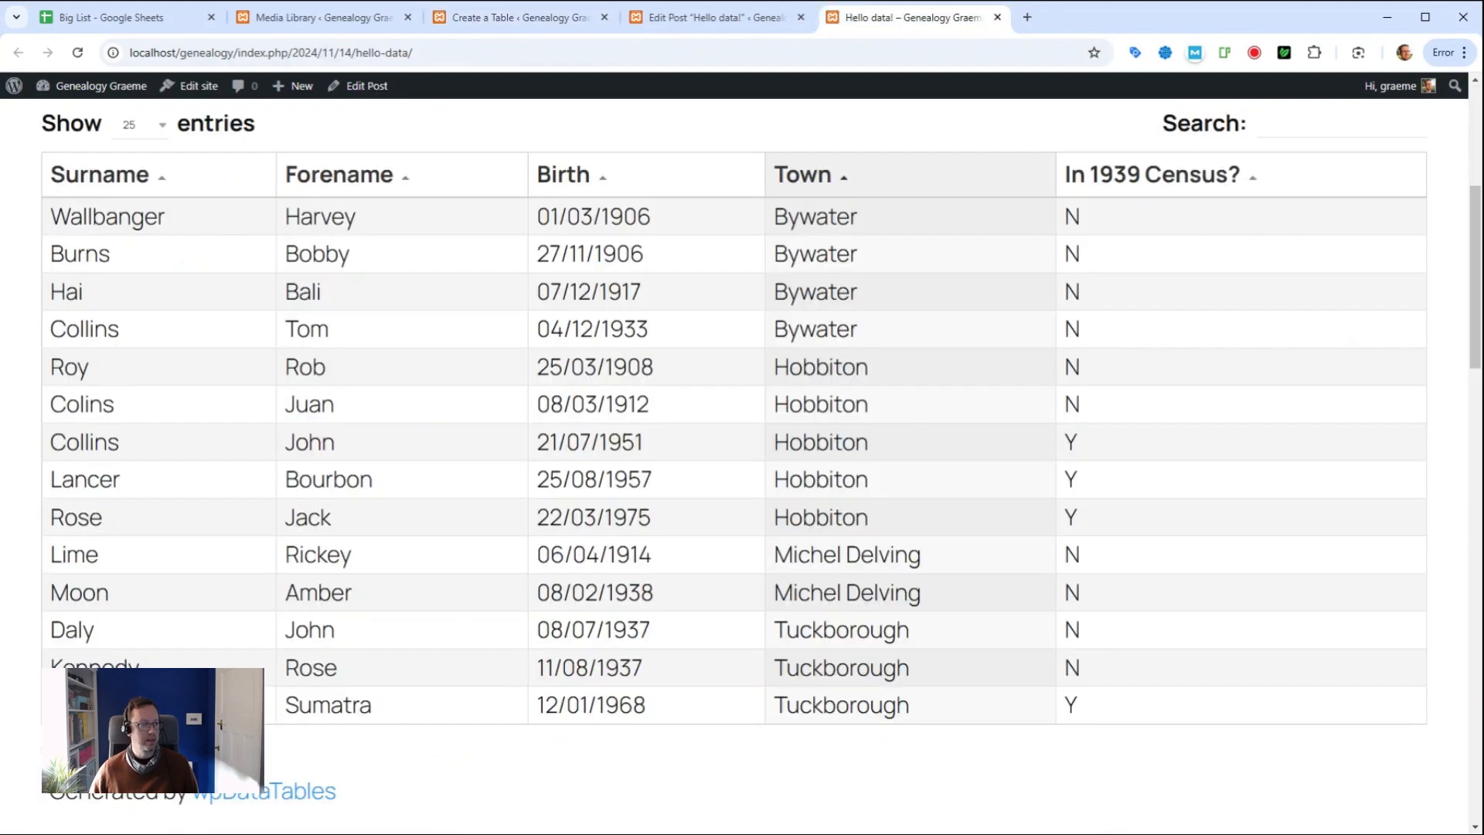
Step: Reload the post to show the MyFamily title, 'some of the reprobates' description and PDF button
left_click(79, 54)
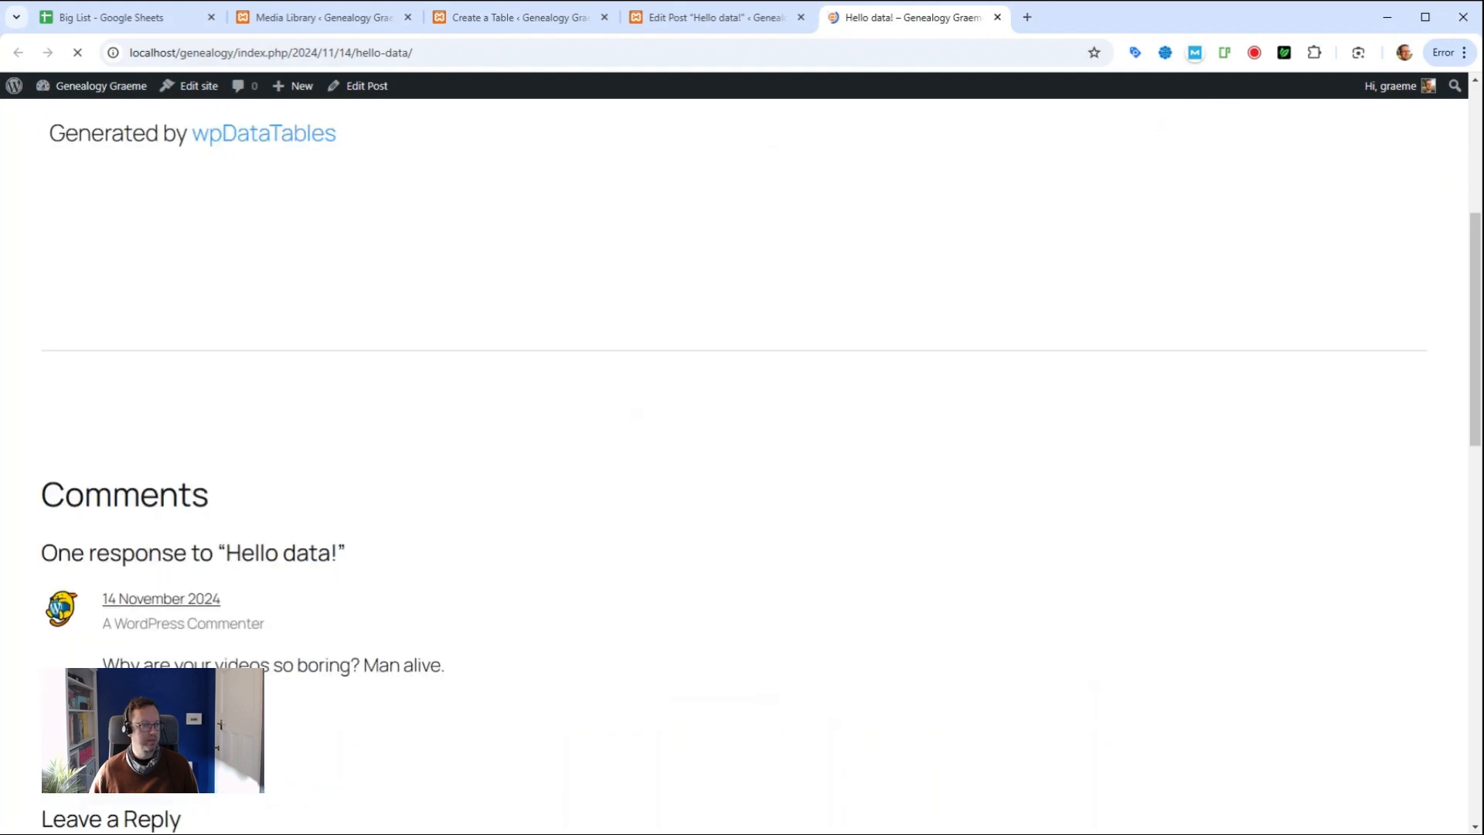
scroll(640, 520, "up", 2)
scroll(641, 520, "down", 2)
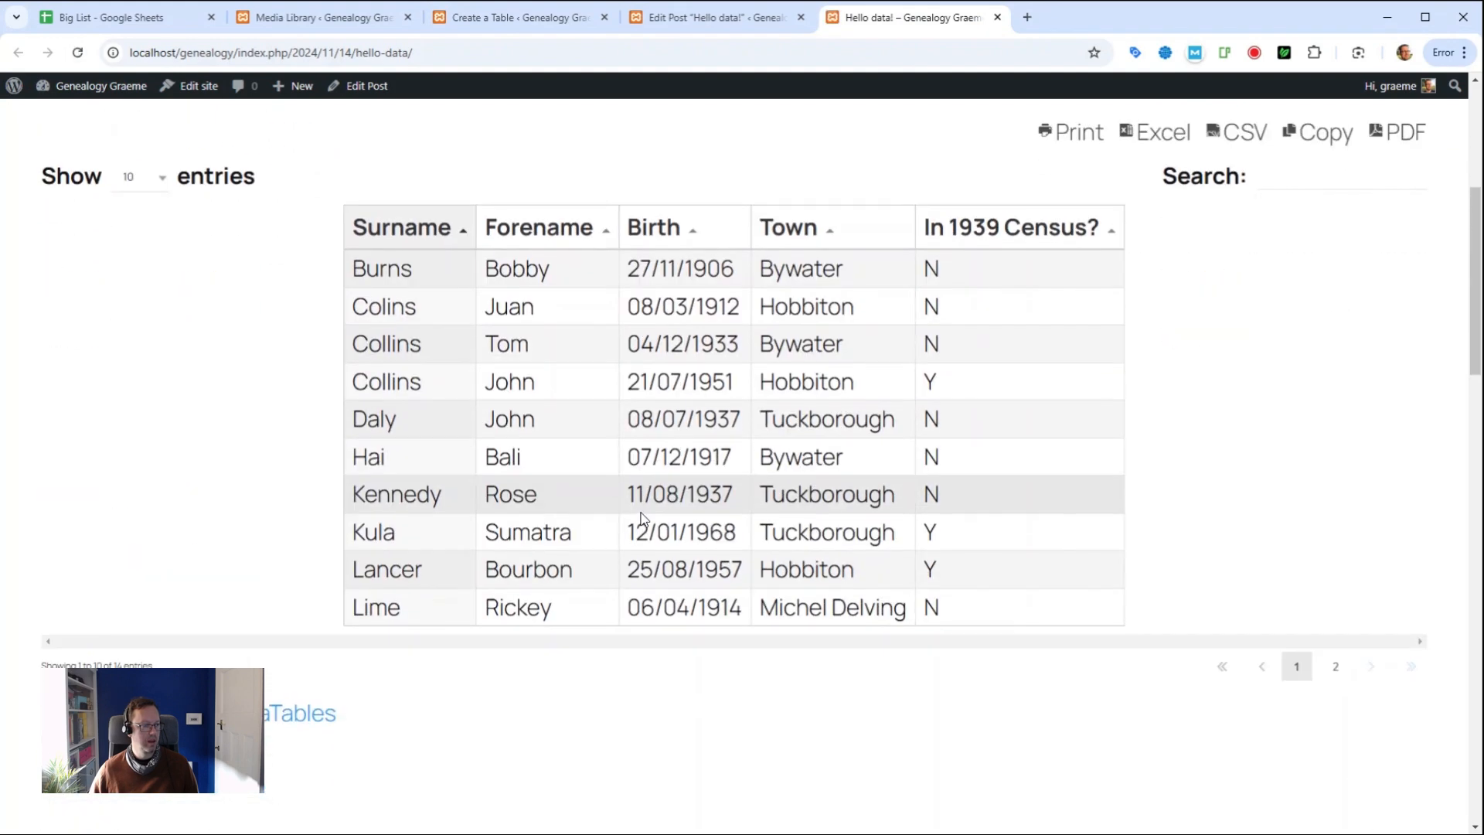
scroll(844, 525, "up", 1)
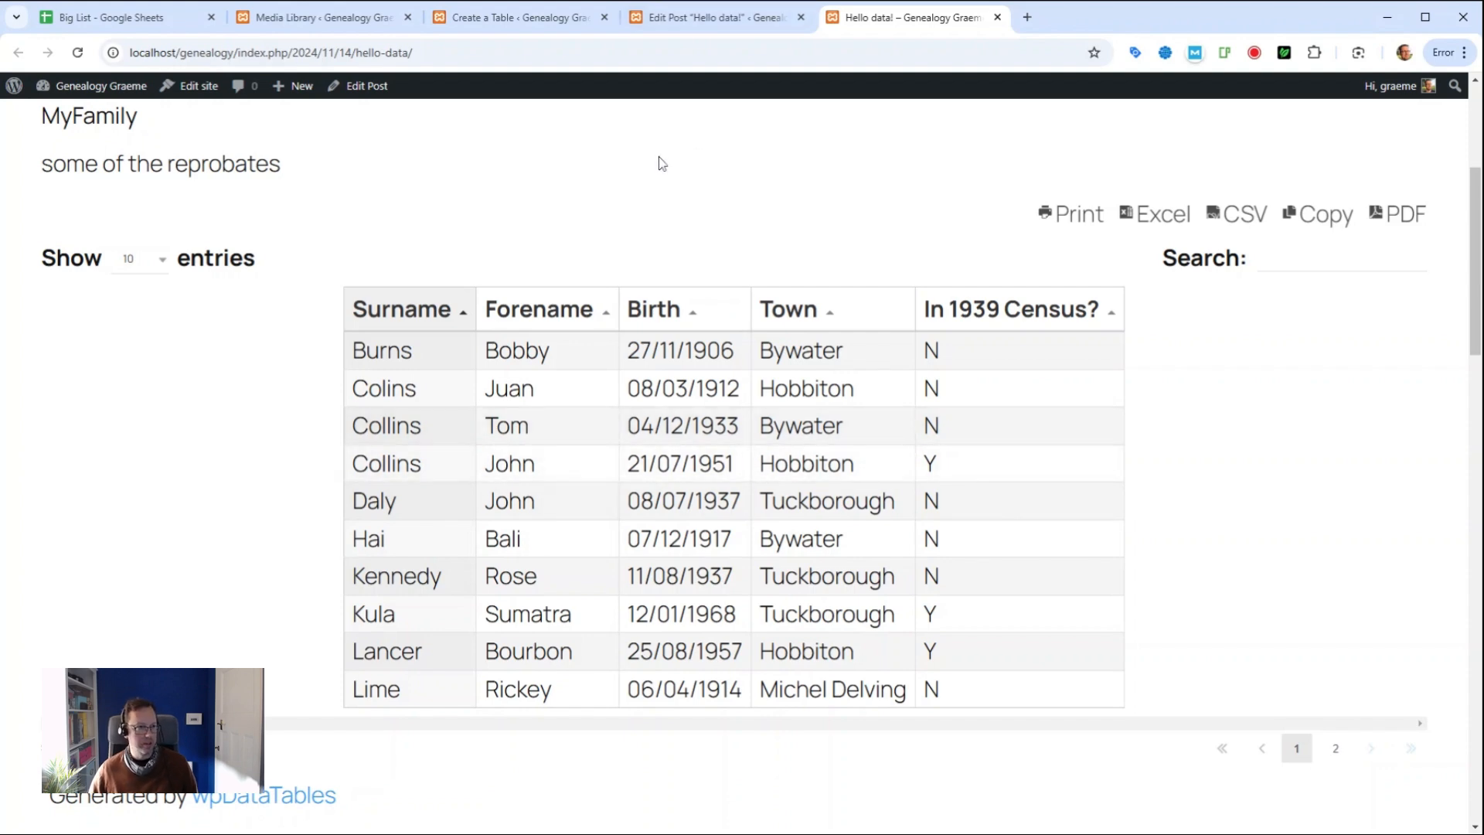
Step: Return to the MyFamily table constructor and confirm the input data source type stays CSV file
left_click(510, 17)
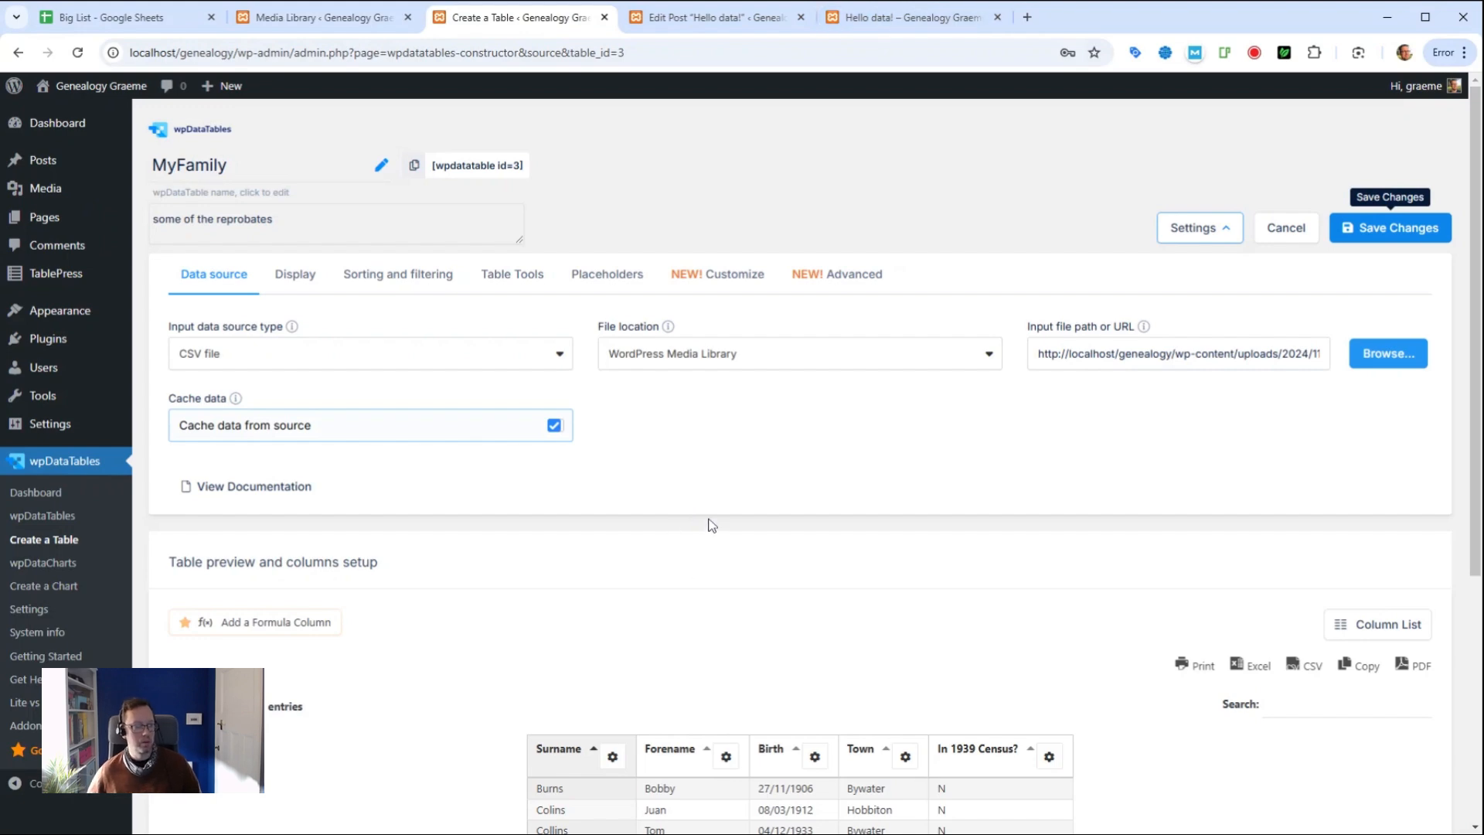
scroll(711, 524, "down", 6)
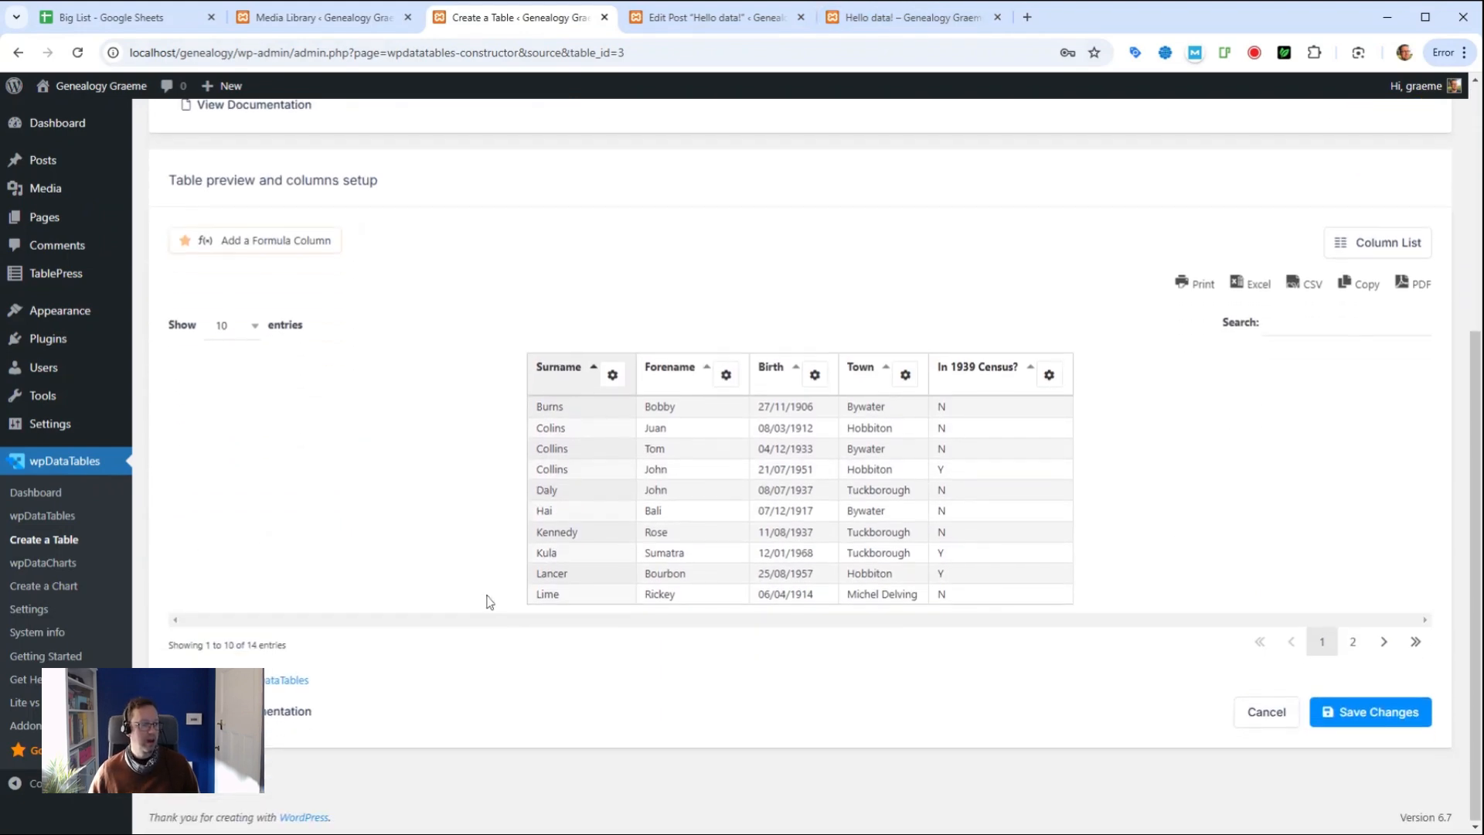
scroll(487, 600, "up", 3)
scroll(479, 595, "up", 3)
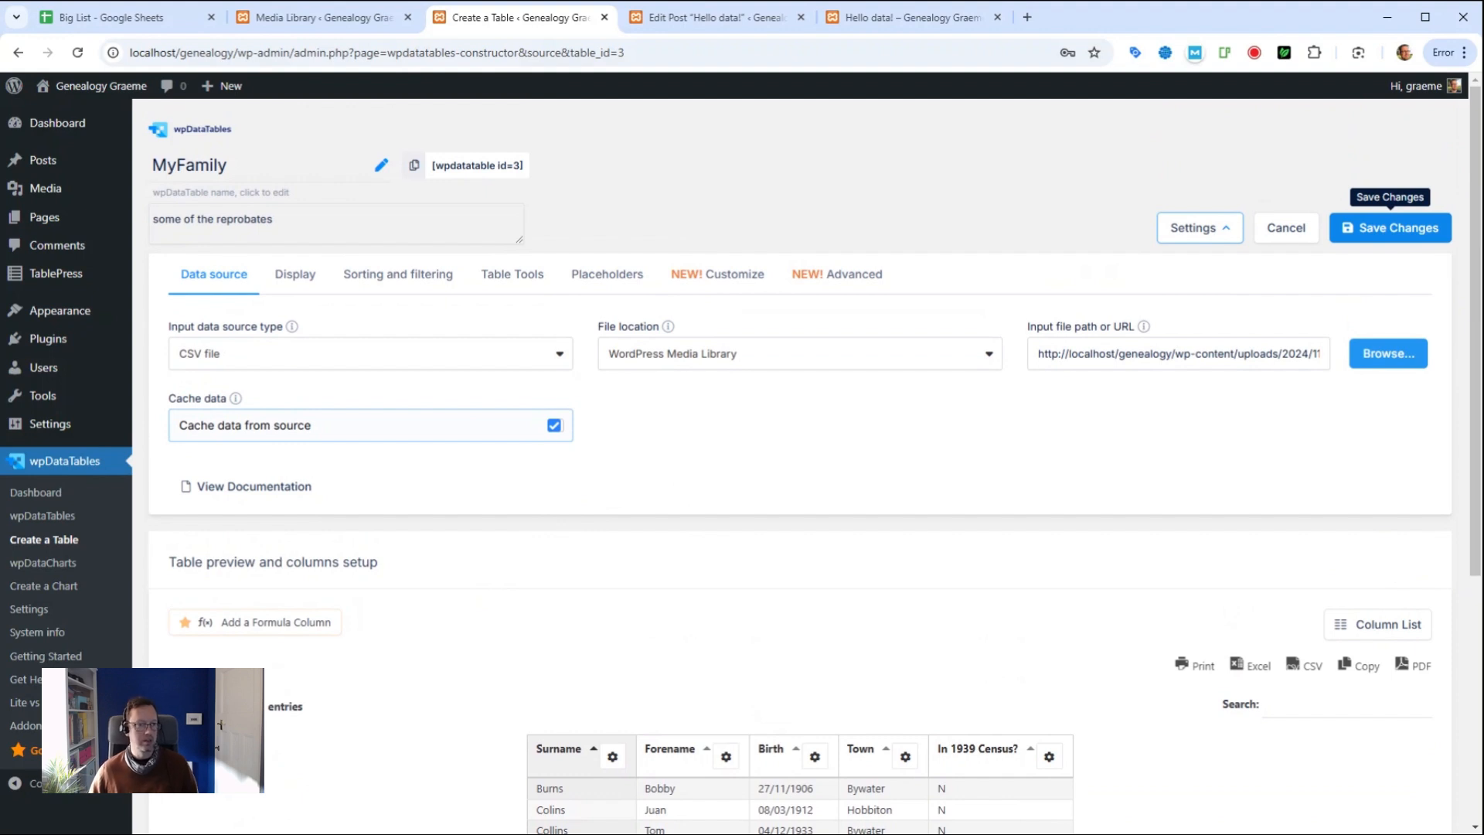
left_click(559, 365)
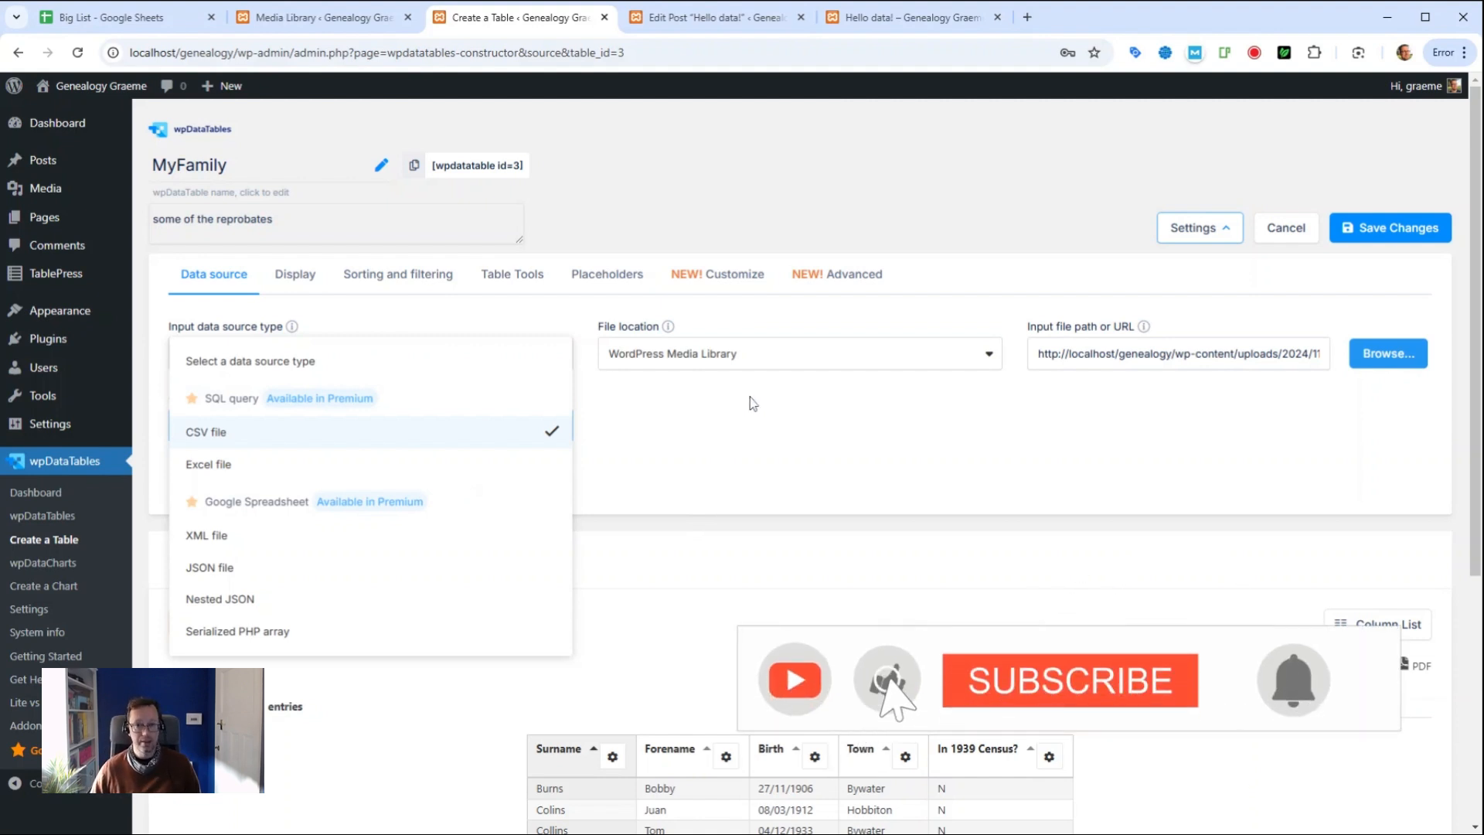
left_click(735, 431)
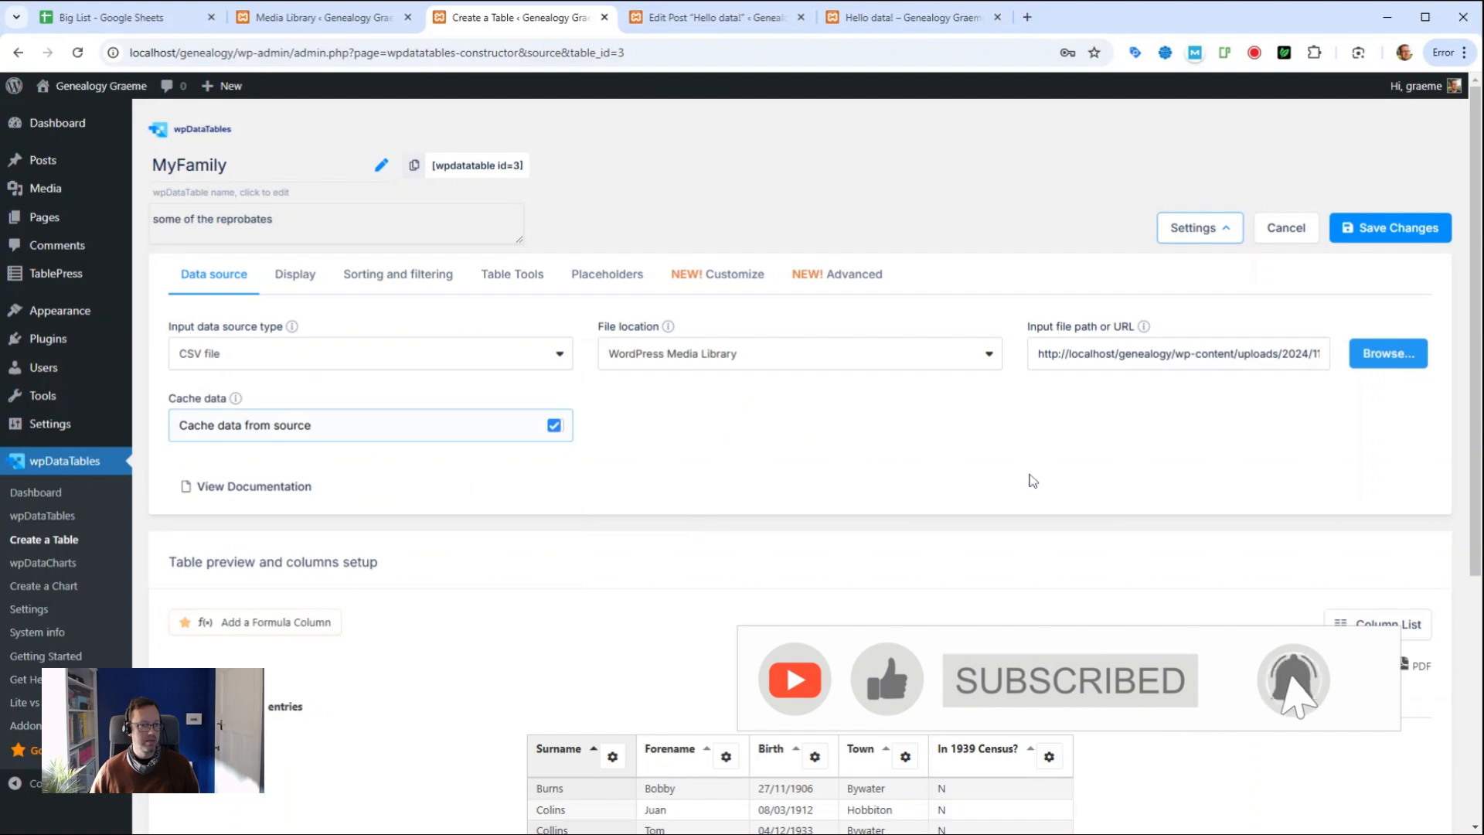